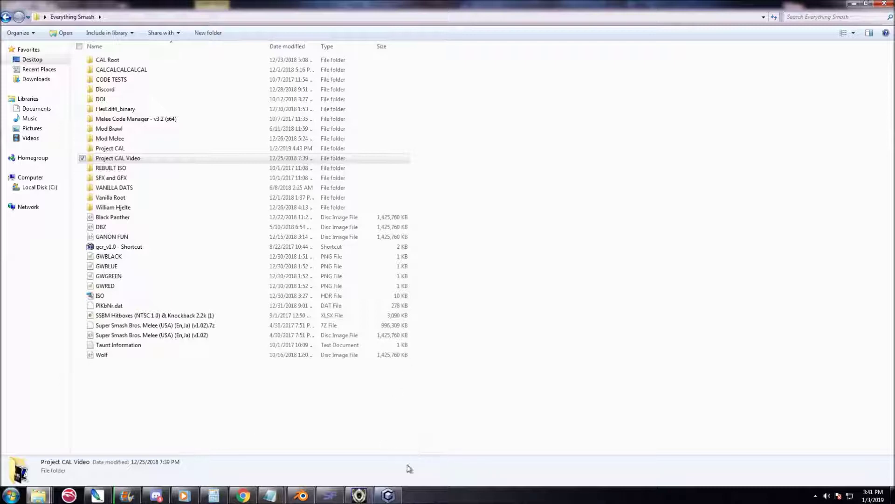
- Switch to GCRebuilder and open the Super Smash Bros. Melee (v1.02) ISO from the Everything Smash folder
left_click(389, 495)
left_click_drag(129, 16, 172, 111)
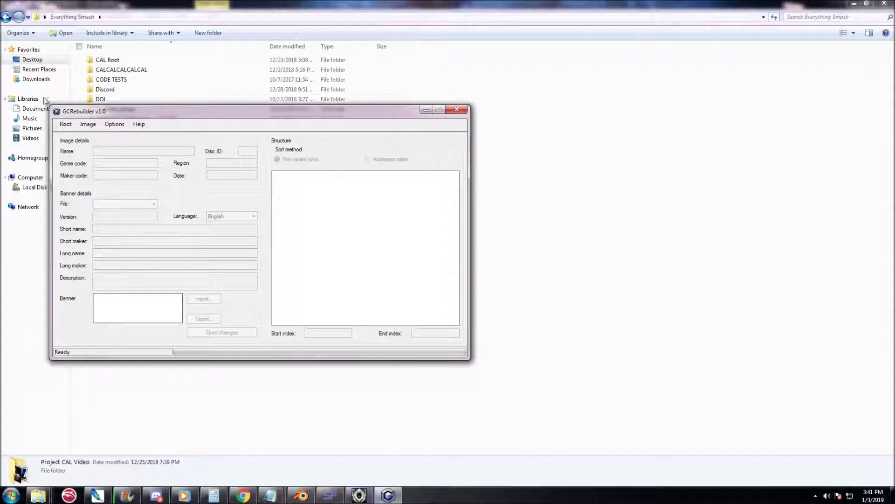
left_click(65, 124)
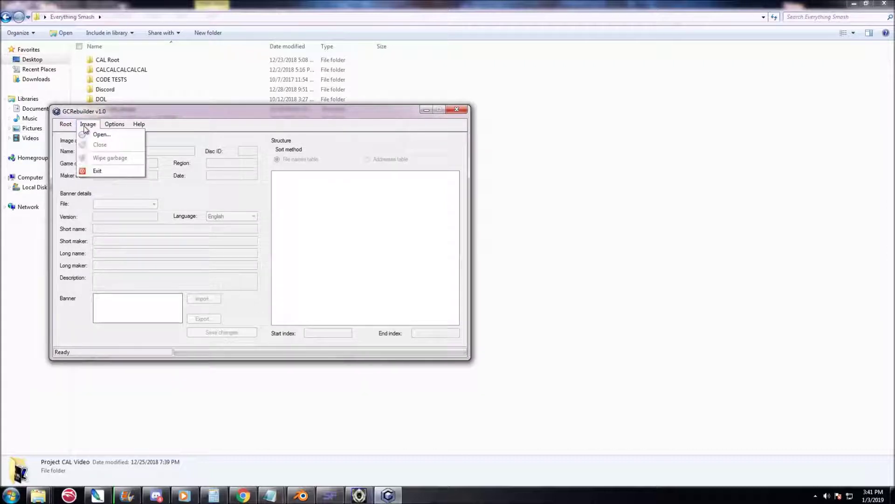
left_click(100, 134)
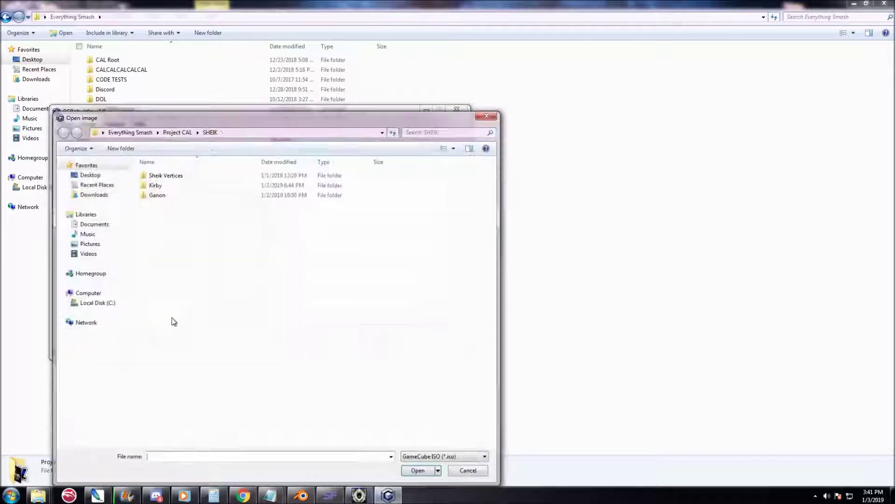
left_click(130, 131)
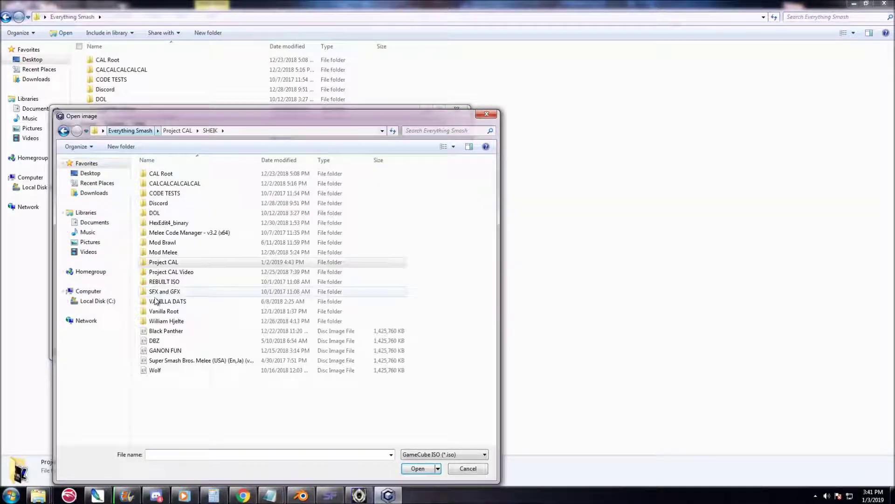
left_click(200, 360)
left_click(418, 468)
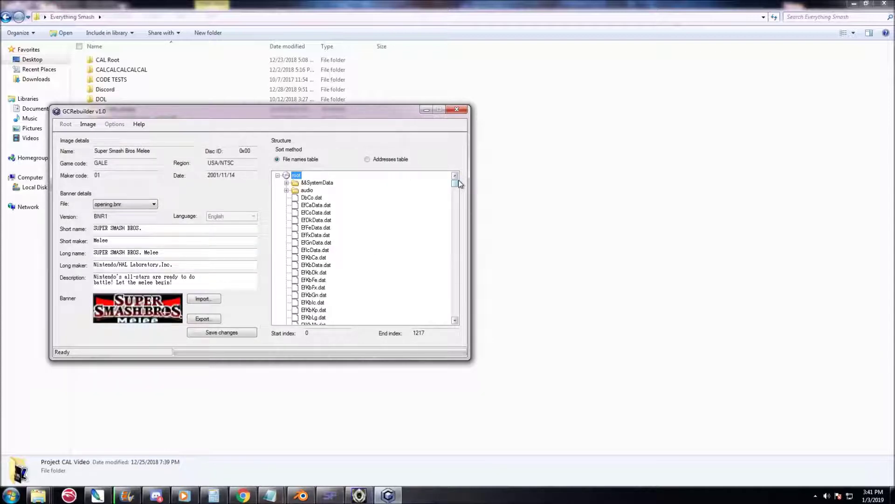
- Look through the disc's file structure for Ganondorf's PlGn.dat, PlGnAJ.dat and PlGnNr.dat files
left_click_drag(455, 183, 456, 231)
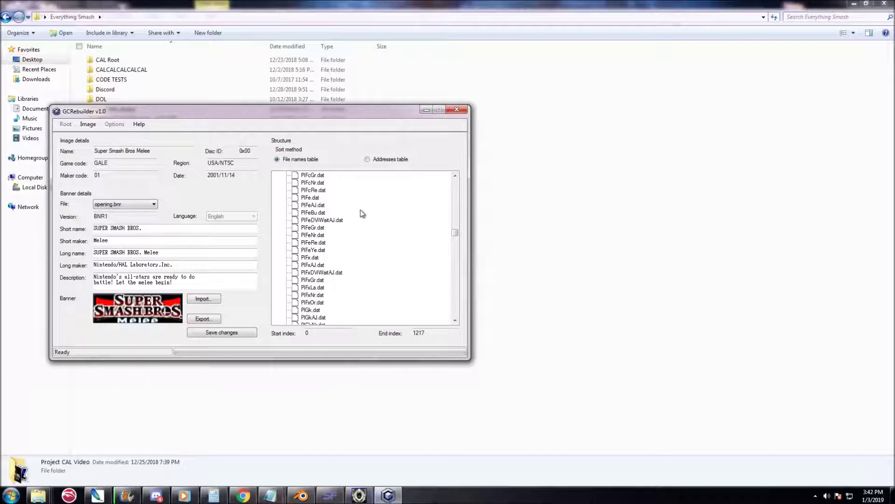
scroll(377, 256, "down", 6)
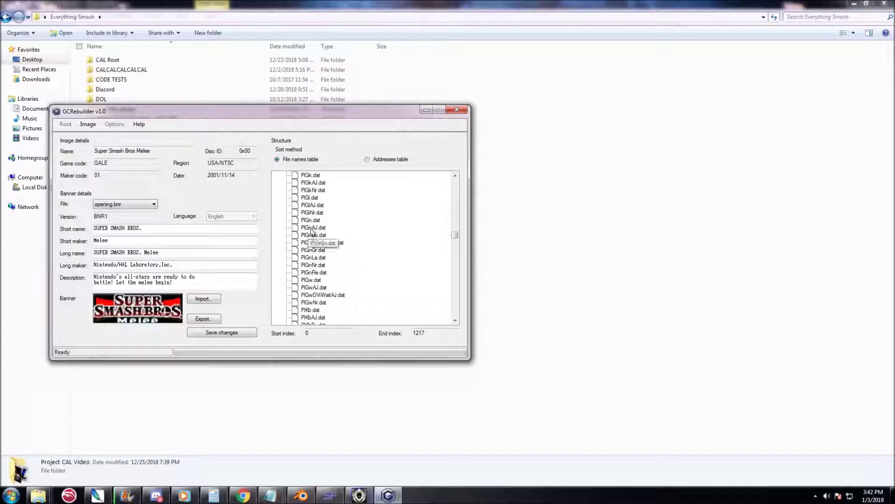
left_click(316, 206)
left_click(315, 213)
left_click(314, 220)
left_click(315, 206)
left_click(316, 212)
left_click(314, 219)
left_click(315, 207)
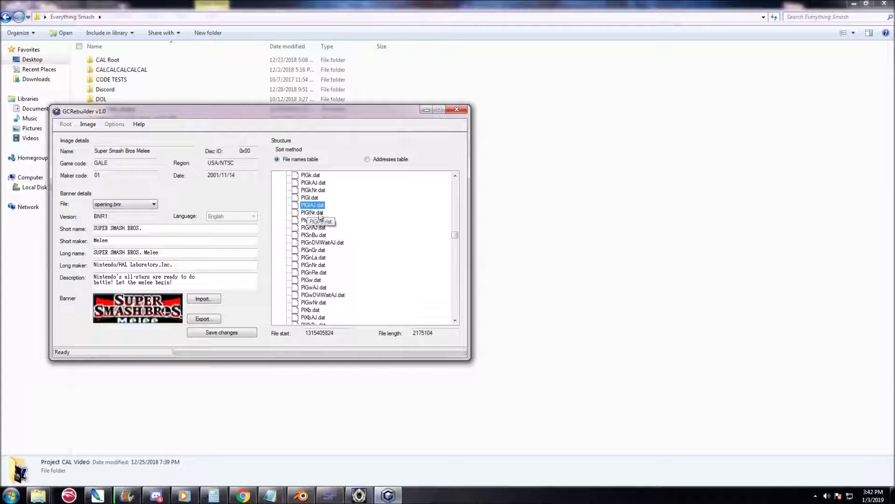
left_click(309, 220)
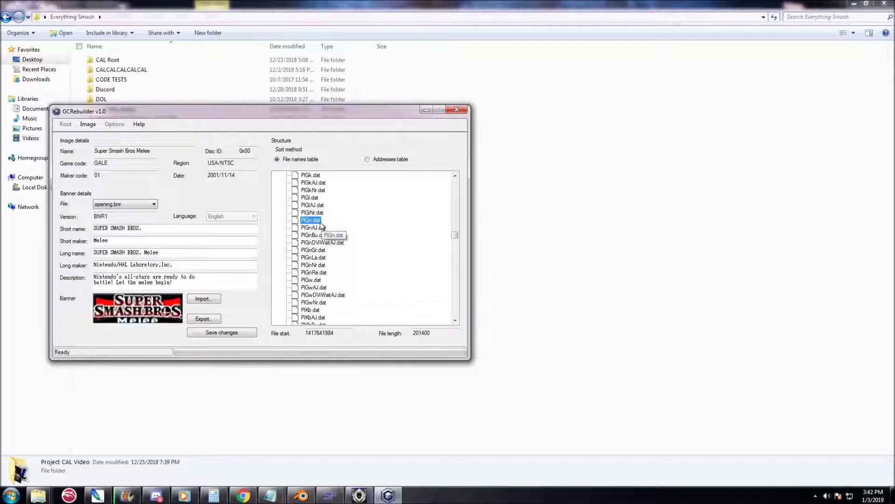
left_click(312, 227)
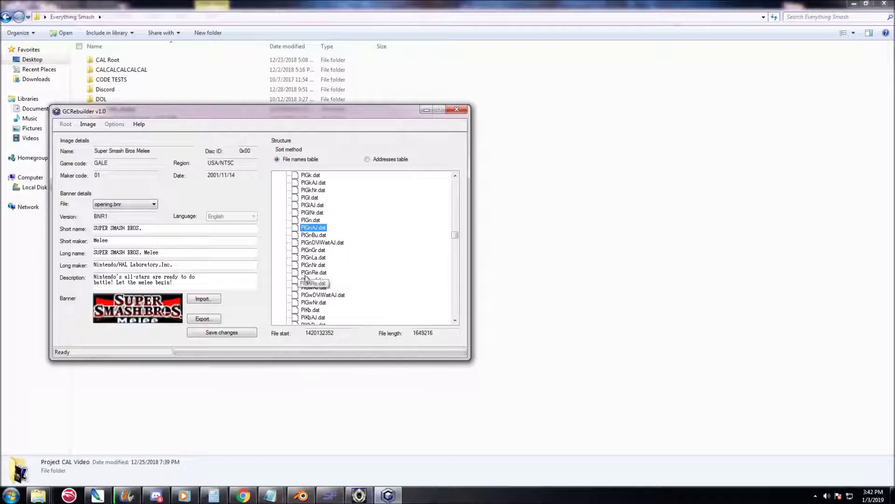
left_click(313, 265)
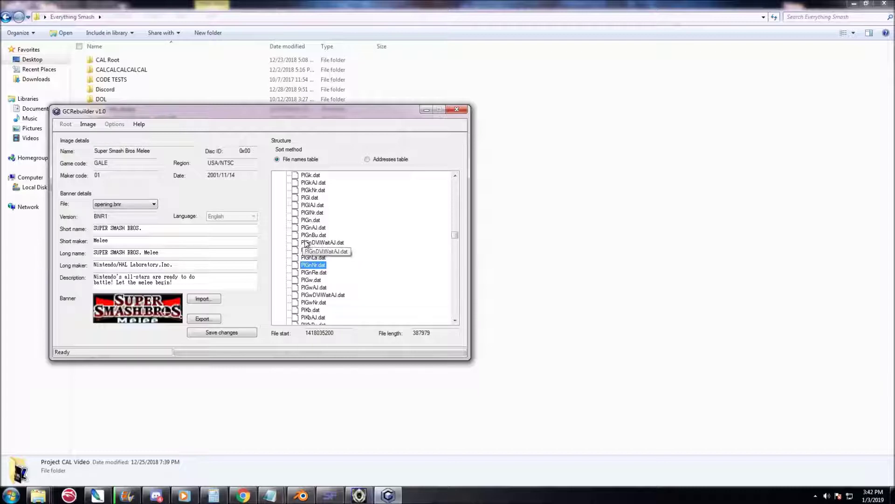
- Export PlGn.dat from the disc image to the MELEE ANIMATIONS folder on the desktop
left_click(311, 220)
right_click(321, 223)
left_click(348, 239)
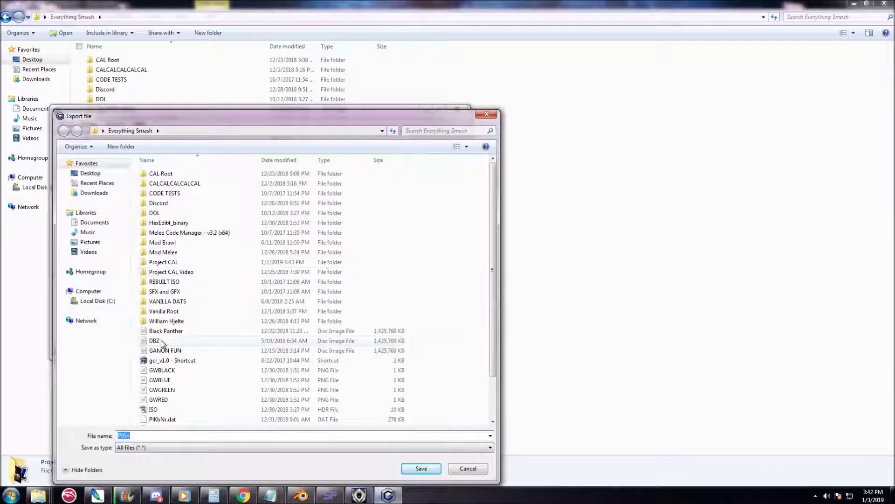
left_click(90, 174)
scroll(474, 354, "down", 3)
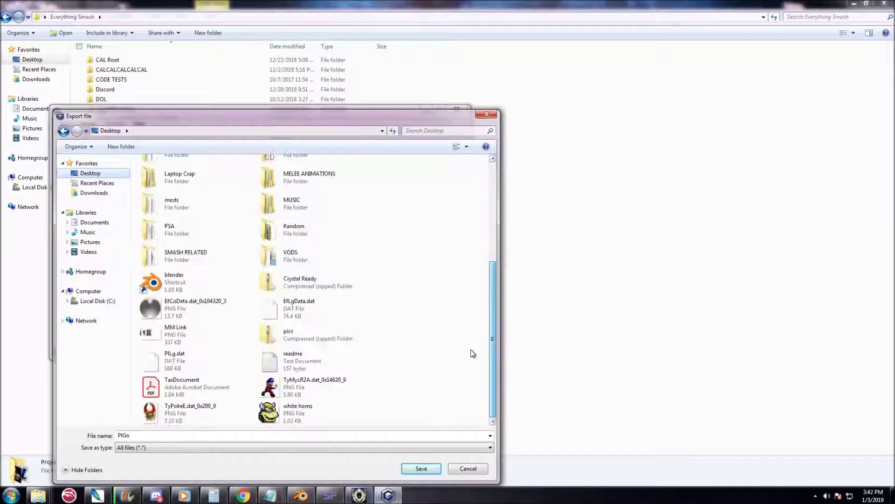
scroll(294, 206, "up", 2)
left_click(307, 263)
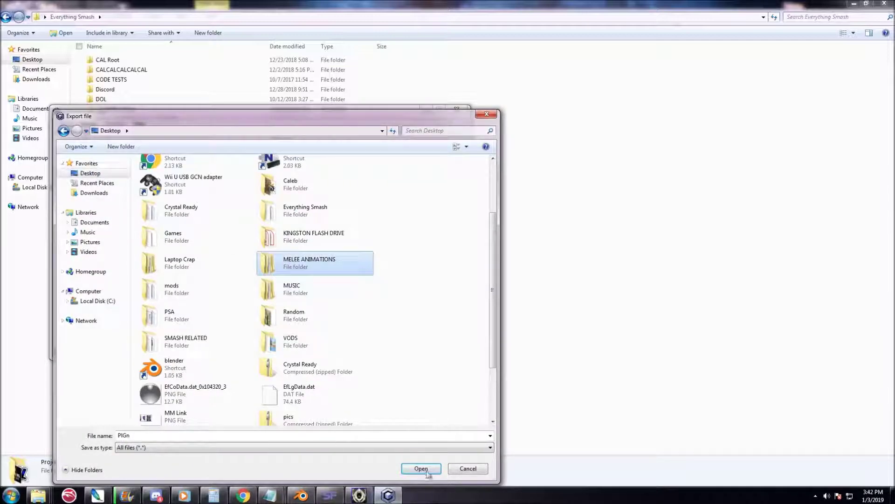
left_click(421, 468)
left_click(421, 468)
key("Return")
- Export PlGnAJ.dat from the disc image to the MELEE ANIMATIONS folder
right_click(313, 227)
left_click(326, 232)
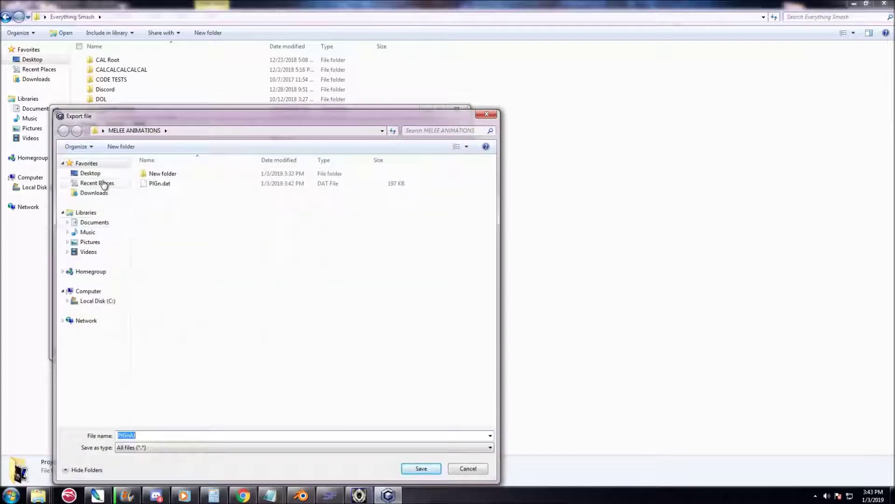
left_click(421, 468)
left_click(450, 280)
- Export PlGnNr.dat to the MELEE ANIMATIONS folder and close GCRebuilder
scroll(370, 233, "down", 1)
right_click(323, 243)
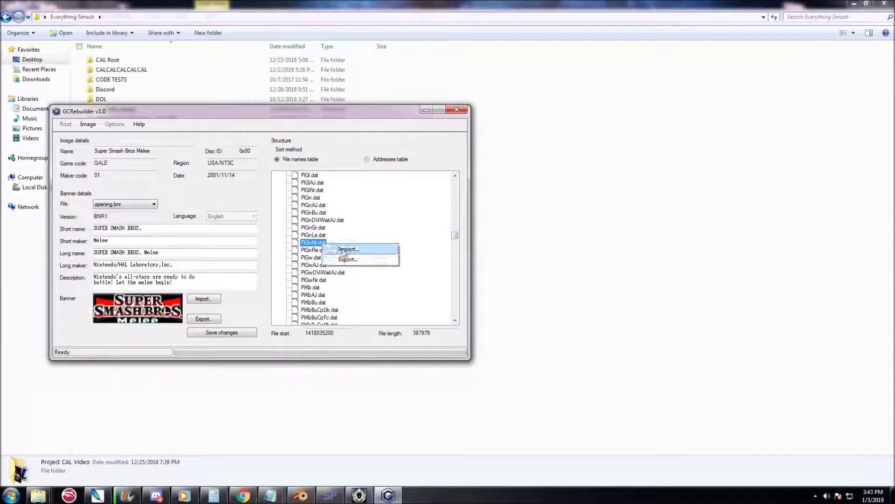
left_click(347, 258)
left_click(420, 468)
left_click(460, 281)
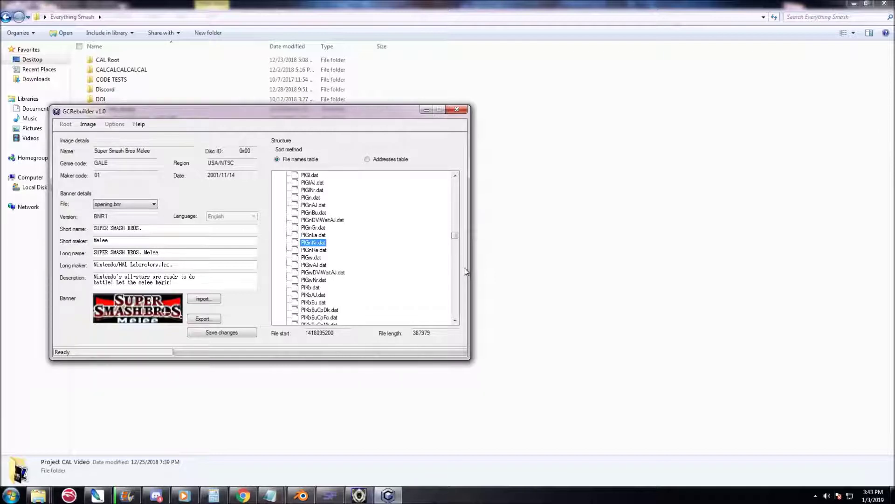
left_click(460, 112)
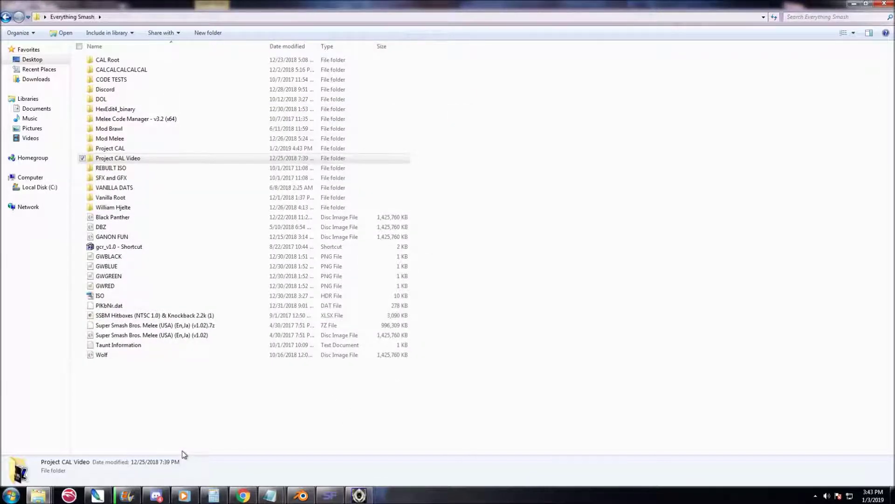
- Switch to Smash Forge and arrange it side by side with the MELEE ANIMATIONS folder window
left_click(331, 496)
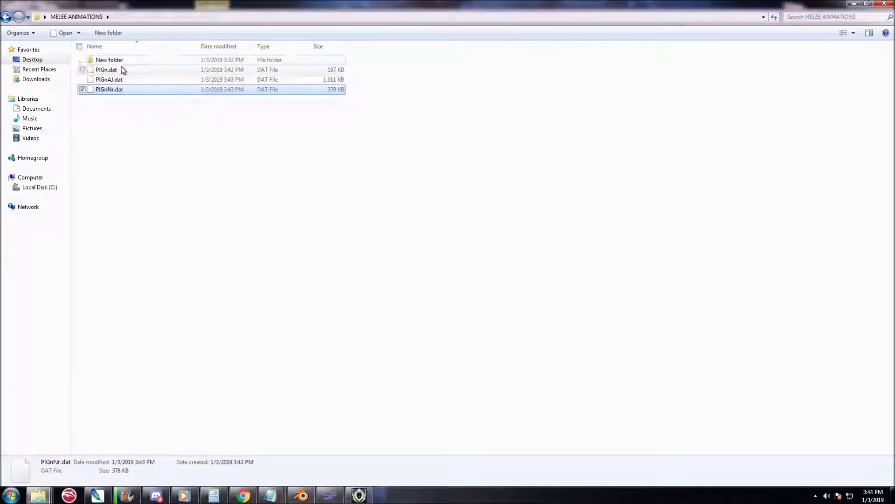
left_click_drag(124, 70, 332, 344)
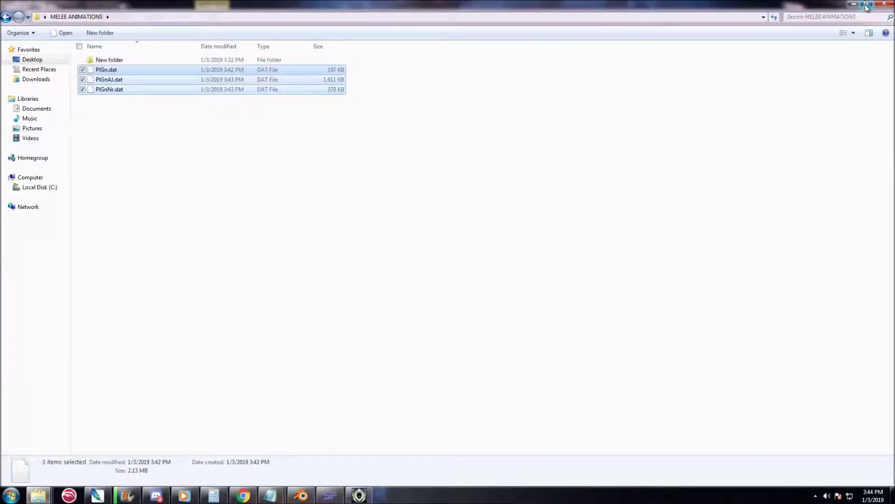
left_click(866, 4)
left_click_drag(514, 53, 397, 40)
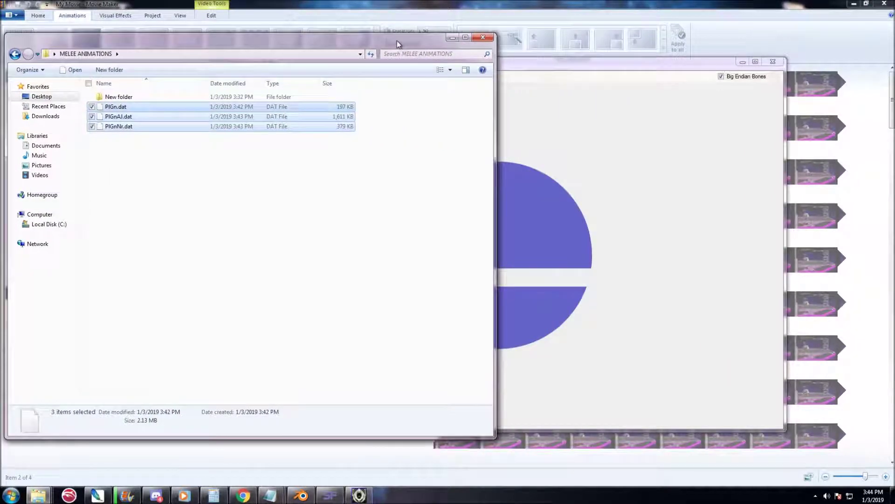
left_click_drag(639, 72, 745, 72)
left_click(137, 122)
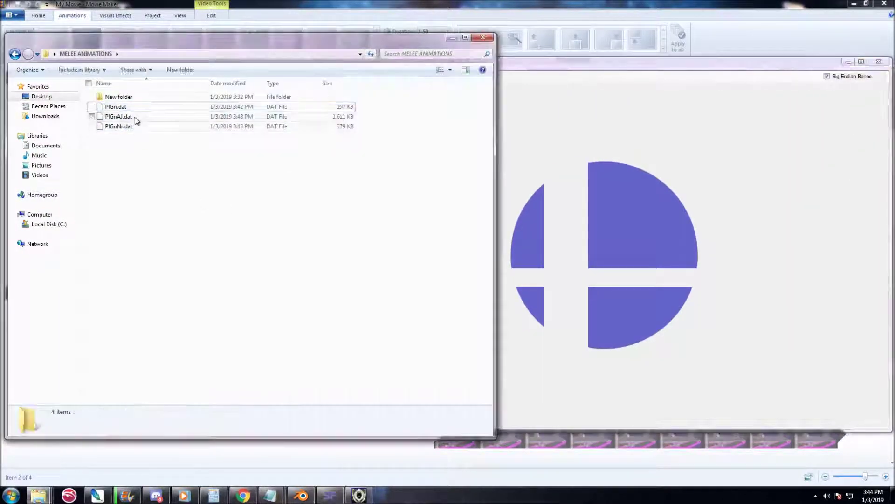
- Load PlGn.dat, PlGnAJ.dat and PlGnNr.dat from the folder into Smash Forge's active viewport, marking LOD models
left_click_drag(151, 140, 546, 202)
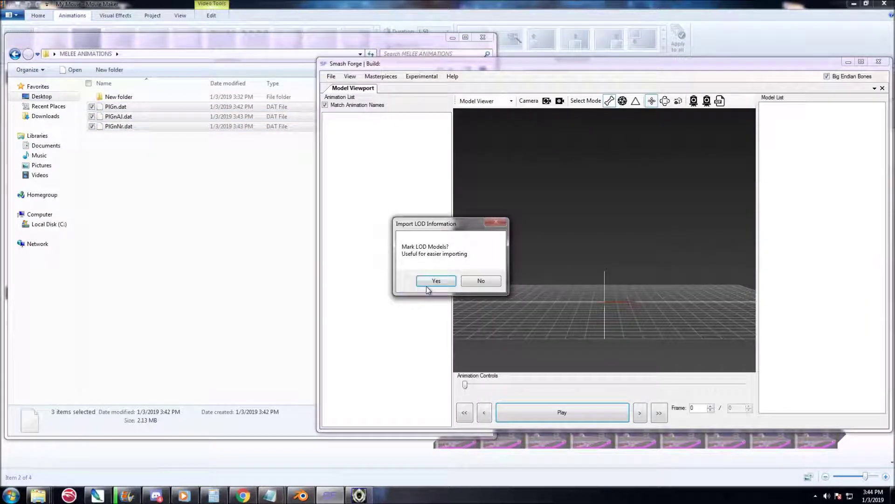
left_click(433, 284)
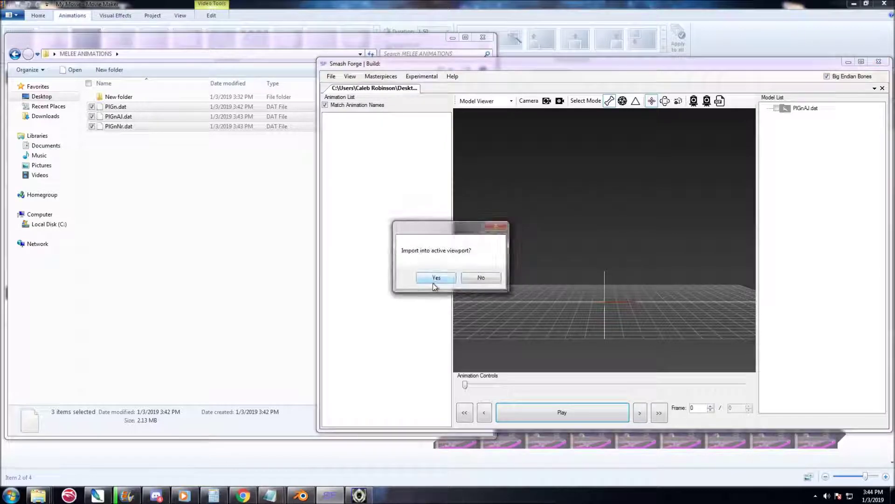
left_click(437, 279)
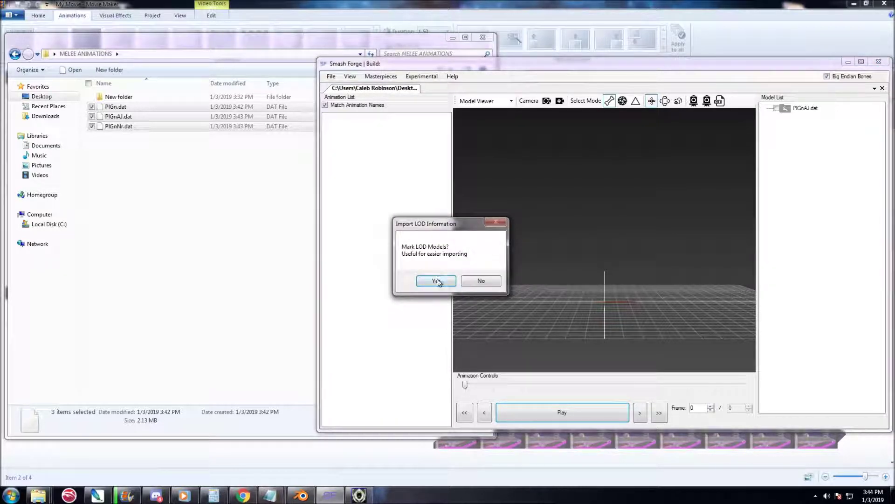
left_click(436, 281)
left_click(437, 280)
left_click(438, 281)
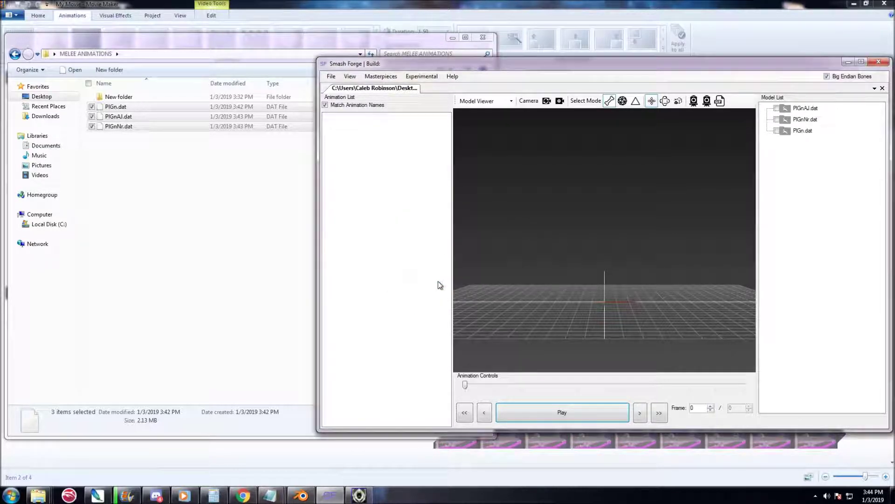
- Enable display of PlGn.dat in the model list and inspect the character's mesh and skeleton from several angles
left_click_drag(712, 64, 643, 62)
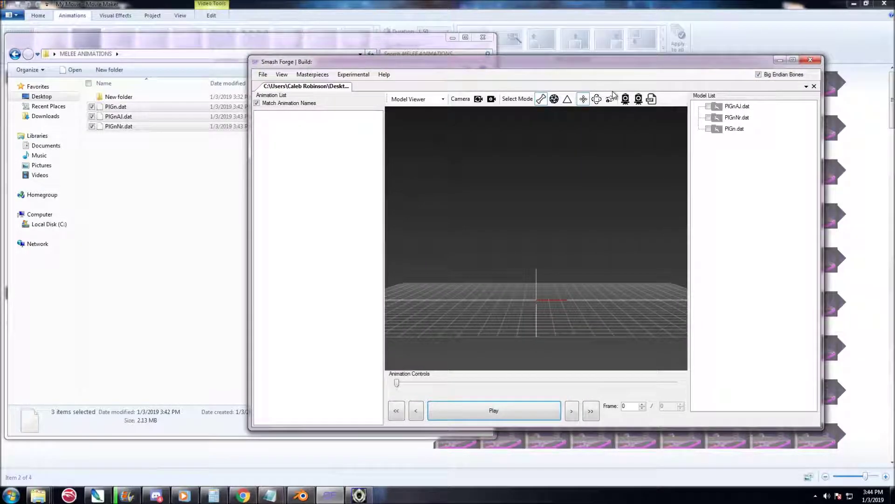
left_click(708, 129)
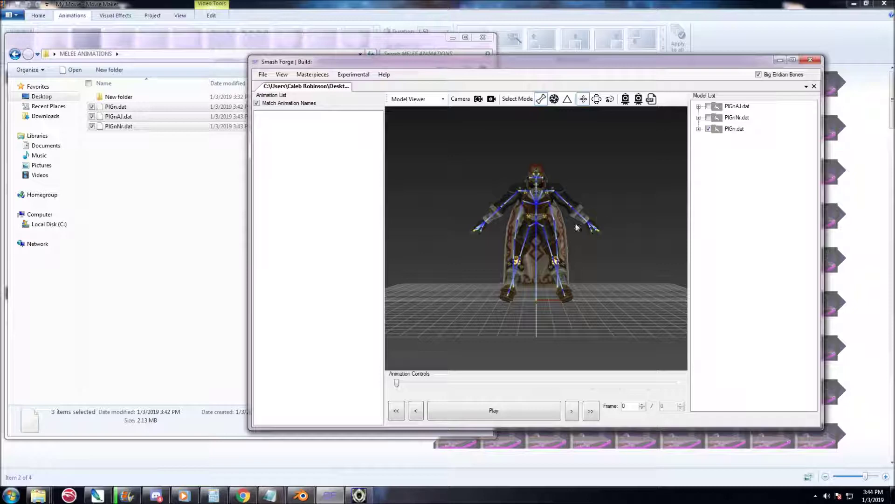
scroll(520, 226, "up", 3)
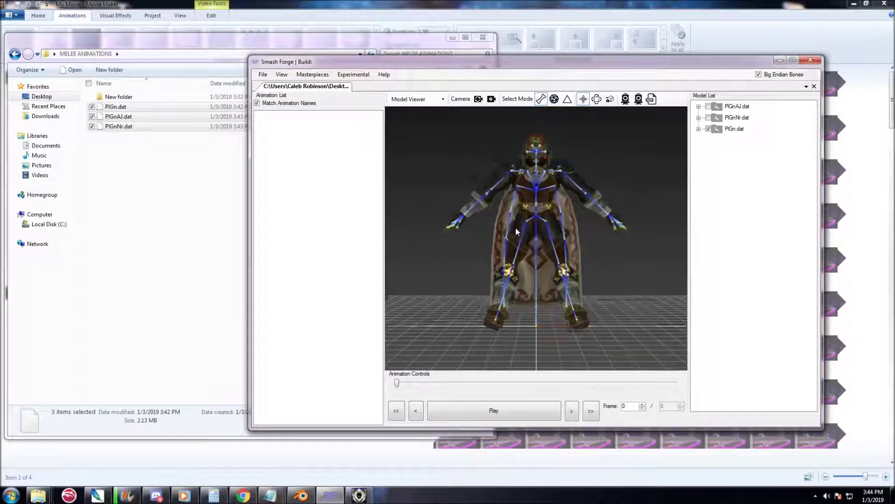
left_click_drag(515, 226, 546, 223)
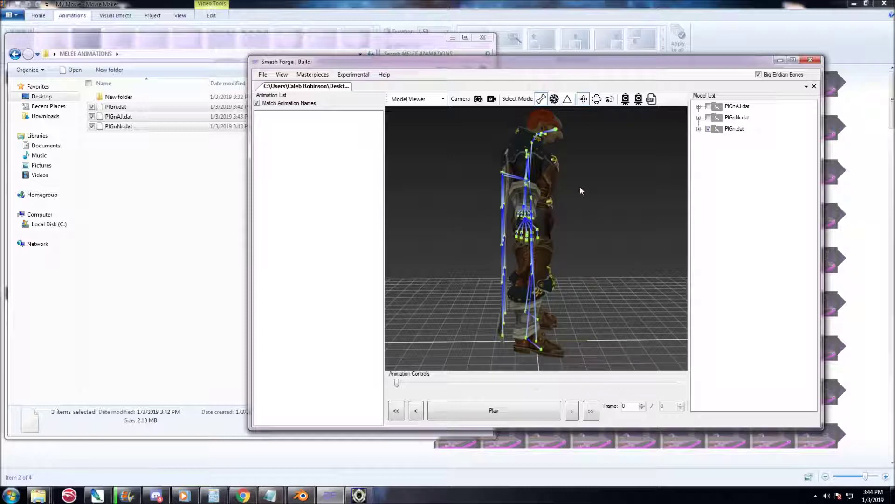
left_click_drag(556, 209, 455, 216)
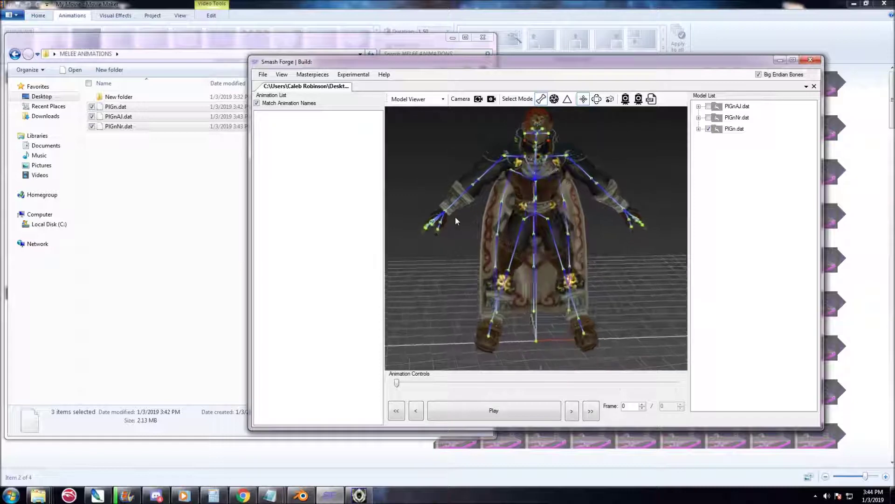
scroll(459, 217, "down", 2)
scroll(459, 215, "up", 3)
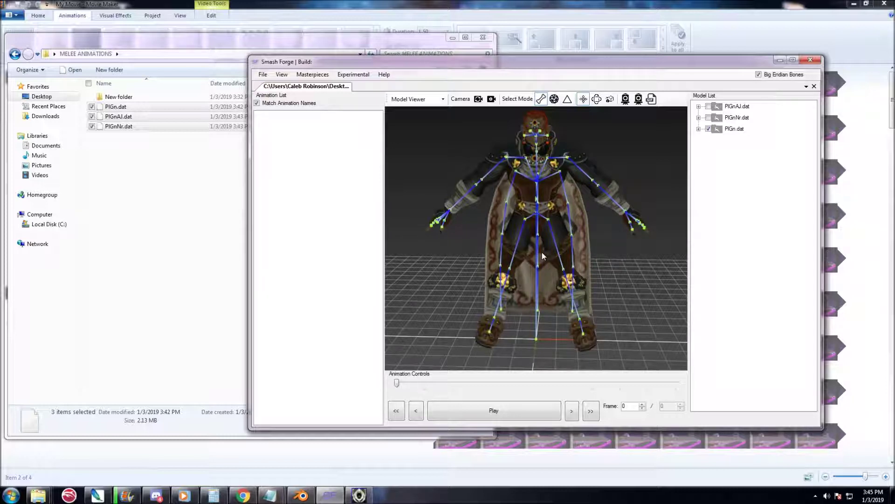
left_click_drag(541, 179, 563, 204)
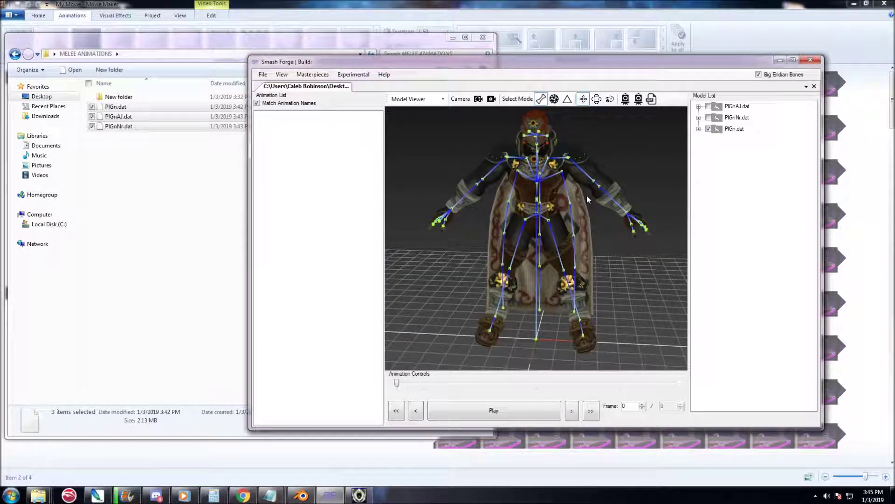
- Expand PlGnAJ.dat, PlGnNr.dat and PlGn.dat in the model list, including the PlGnAJ folder inside PlGn.dat
left_click(699, 118)
left_click(737, 130)
left_click(699, 107)
left_click(699, 152)
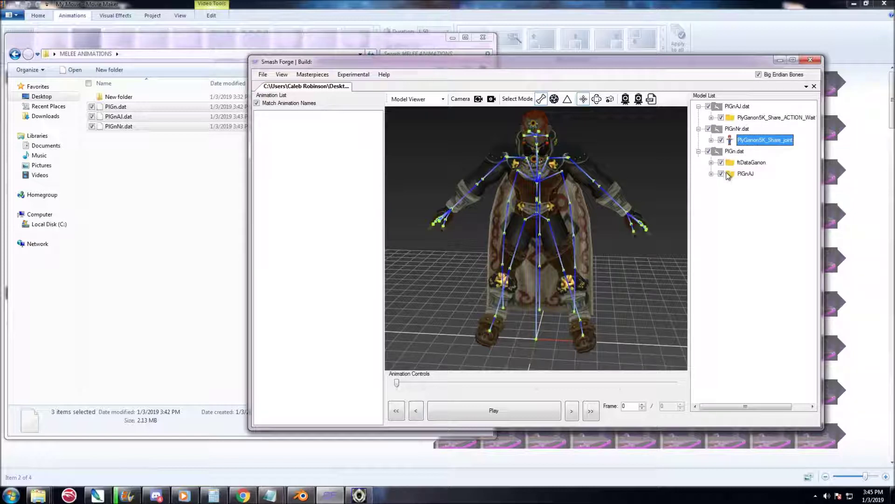
left_click(728, 175)
double_click(730, 177)
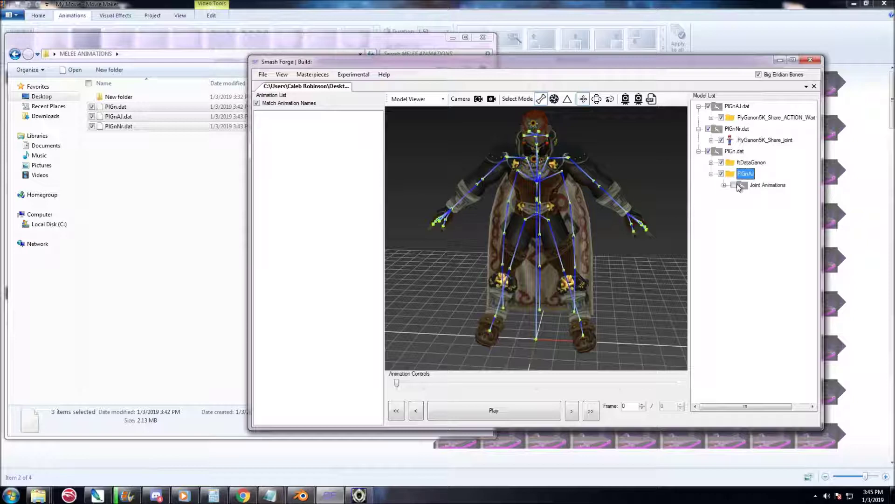
- Expand the Joint Animations list inside PlGnAJ and play the WaitItem animation, viewing it from another angle
left_click(744, 187)
left_click(723, 185)
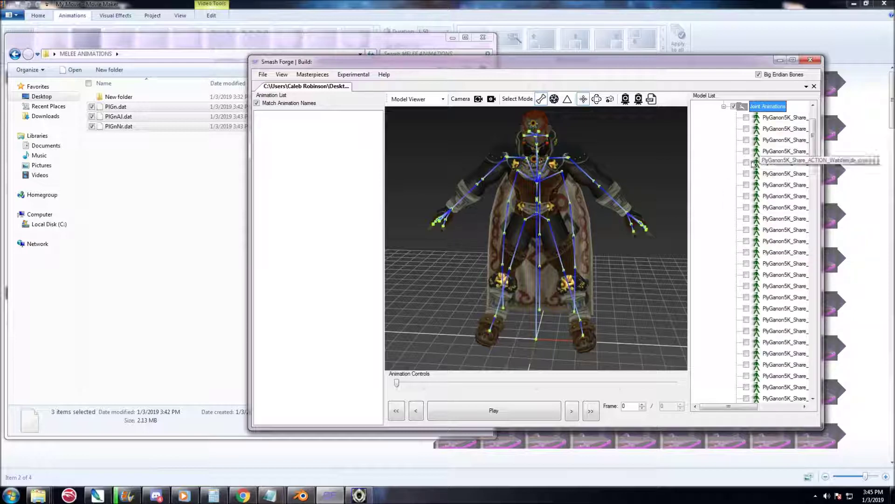
left_click(765, 140)
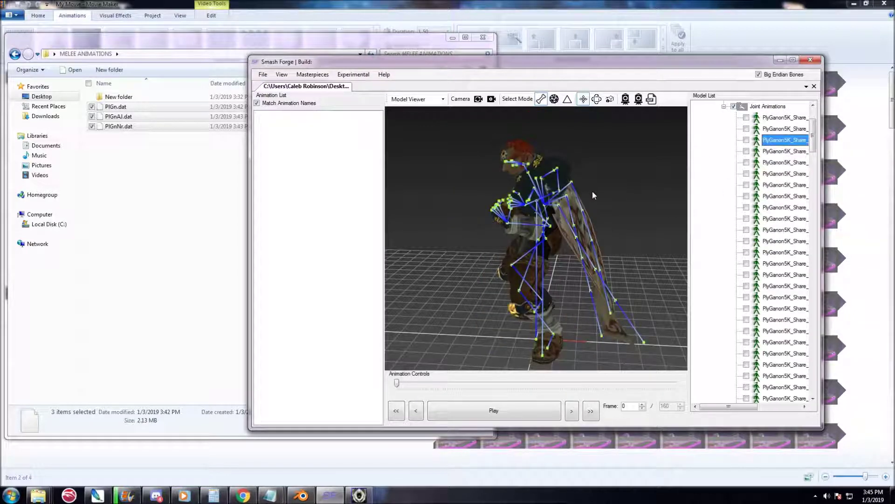
left_click(494, 411)
mouse_move(567, 308)
left_mouse_down()
mouse_move(546, 306)
mouse_move(572, 305)
left_mouse_up()
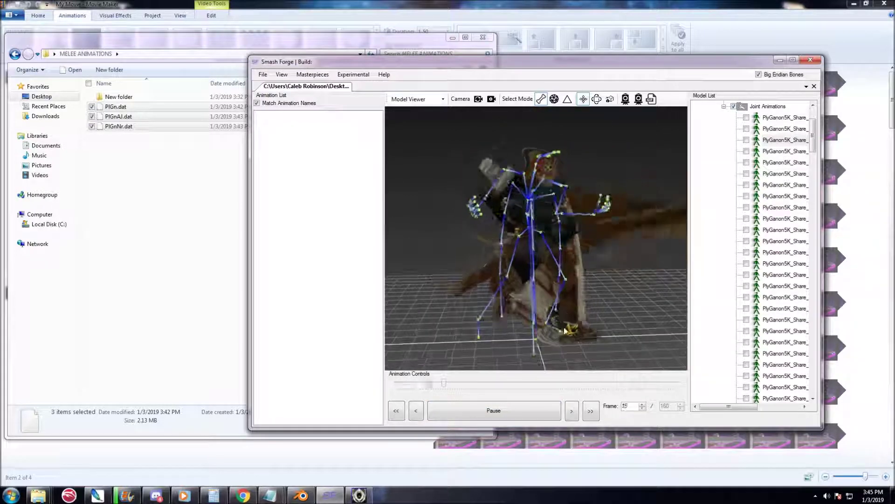
left_click_drag(554, 312, 589, 268)
left_click(507, 411)
- Preview the WalkSlow animation and the second animation in the list, and replay WaitItem to examine how the mesh follows the skeleton
left_click(774, 154)
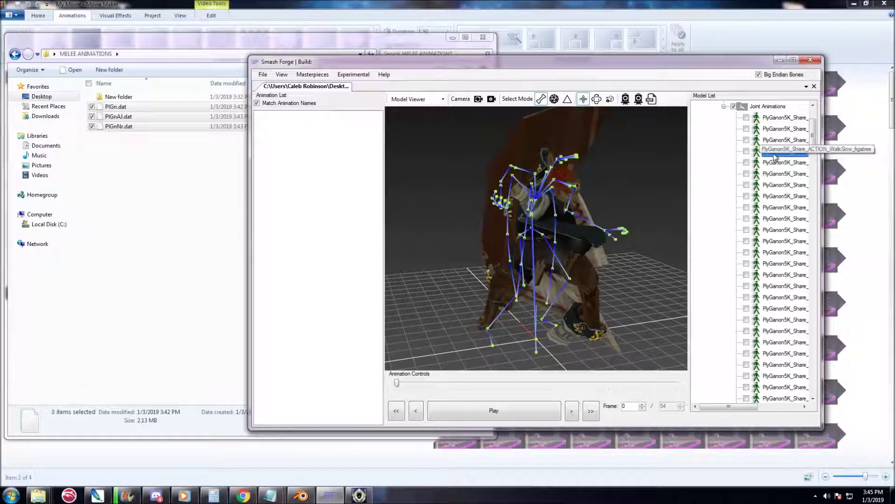
left_click(768, 132)
left_click_drag(606, 204, 547, 188)
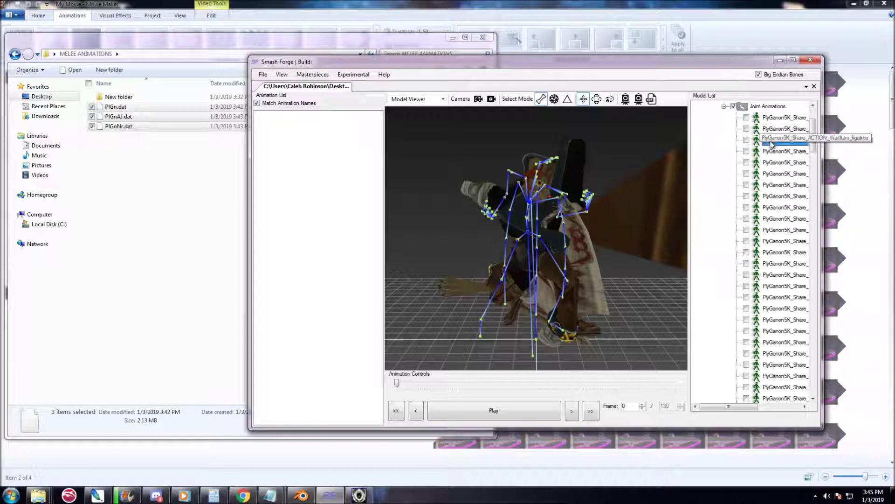
left_click(785, 139)
left_click(505, 409)
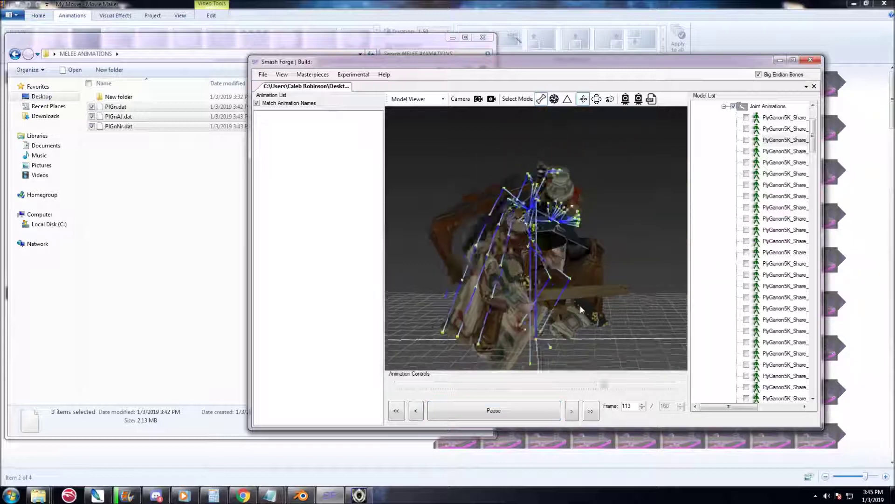
left_click(503, 408)
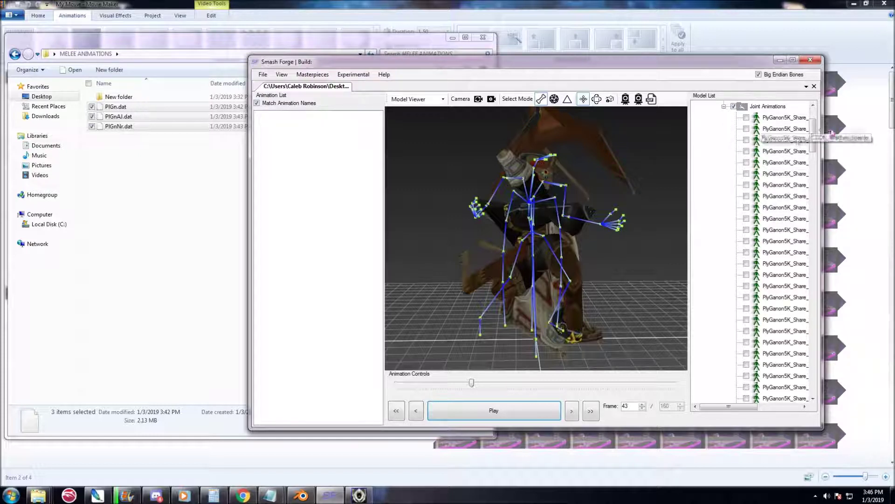
- Collapse Joint Animations and PlGn.dat in the model list and select PlyGanon5K_Share_joint under PlGnNr.dat
scroll(720, 187, "up", 3)
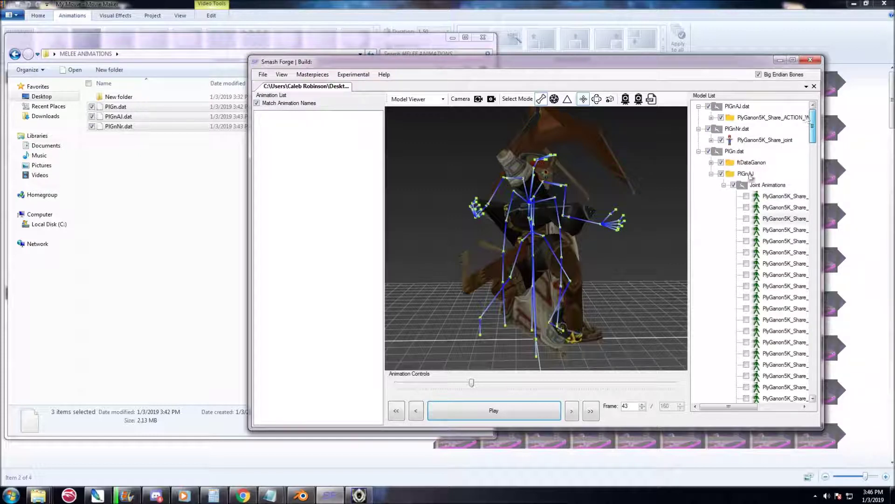
left_click(724, 186)
left_click(699, 152)
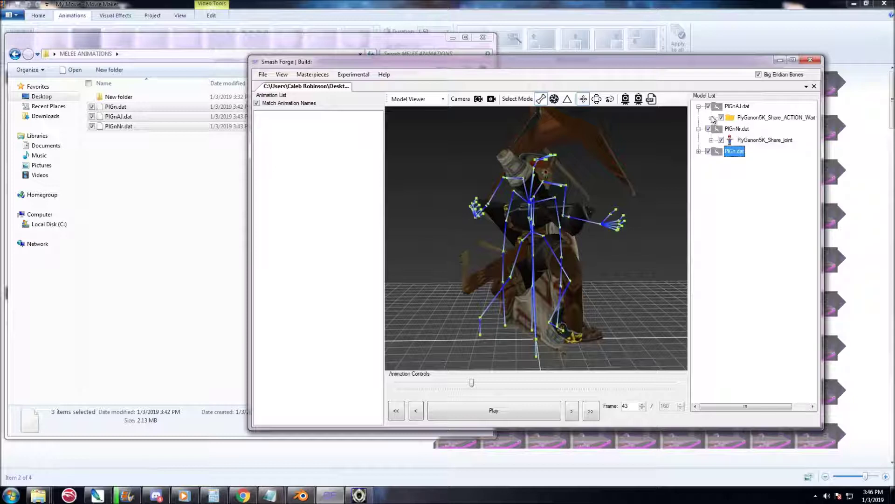
key("Up")
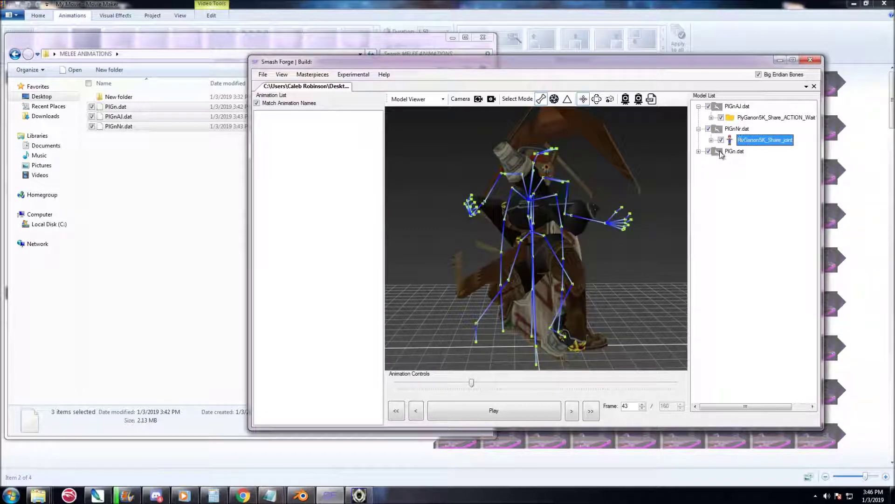
- Begin exporting PlyGanon5K_Share_joint with Source Model as the file type
right_click(751, 145)
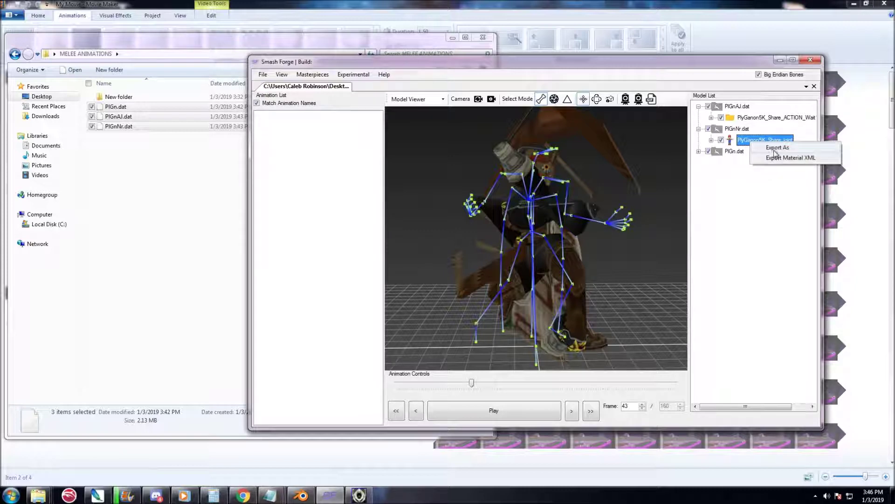
left_click(777, 148)
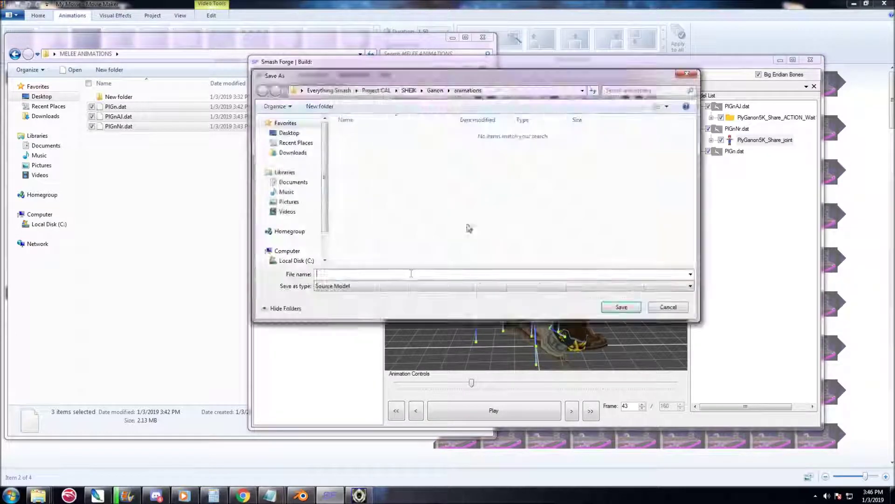
left_click(347, 286)
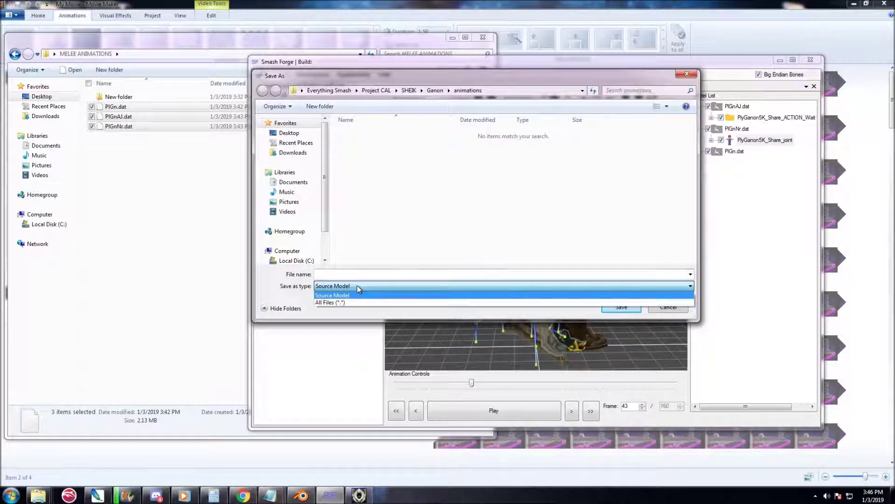
left_click(347, 292)
left_click(341, 275)
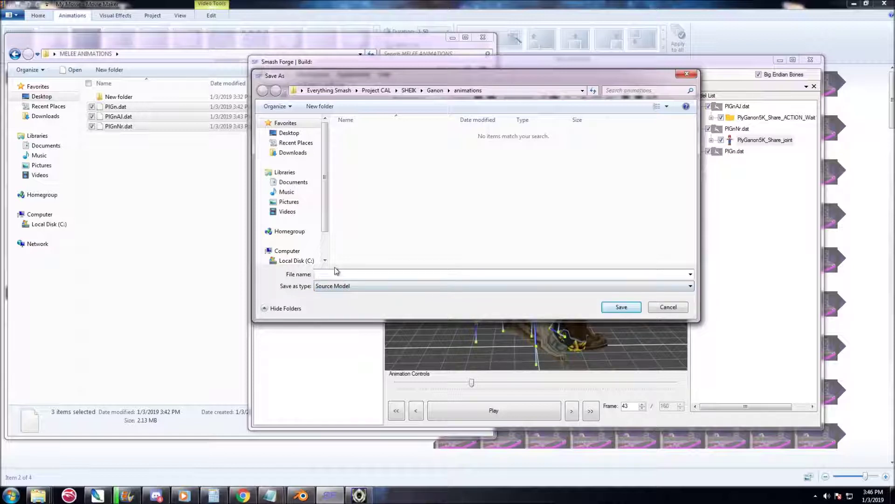
- Save the exported model as "ganon bones" in the MELEE ANIMATIONS folder on the Desktop
left_click(329, 90)
left_click(289, 134)
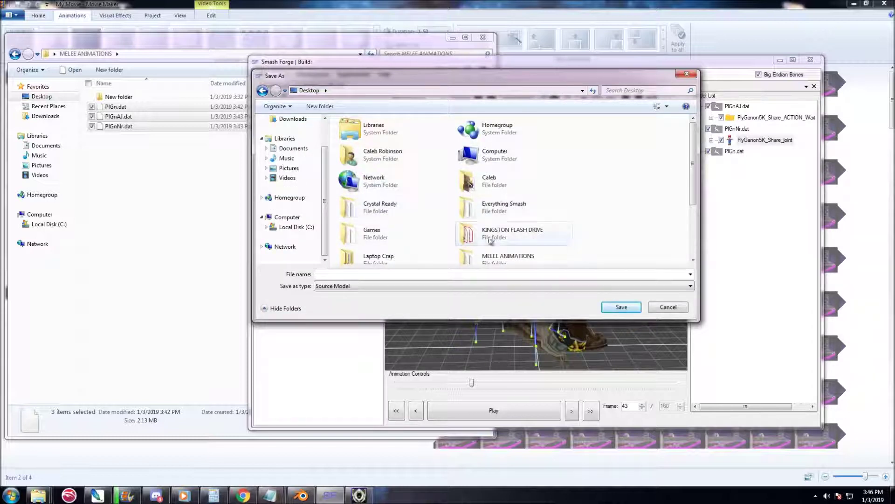
scroll(471, 240, "down", 1)
double_click(508, 244)
left_click(372, 274)
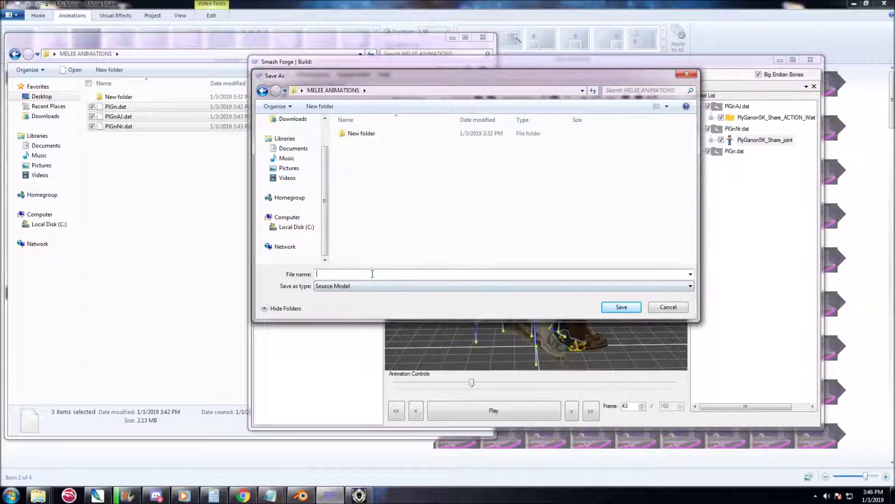
type("ganon bones")
key("Return")
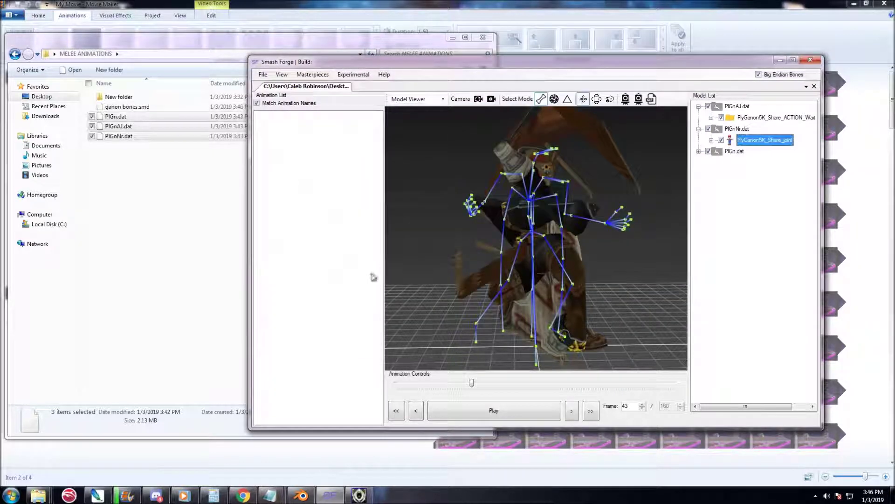
- Switch to the MELEE ANIMATIONS folder window, check New folder, and select the exported ganon bones.smd
left_click(130, 267)
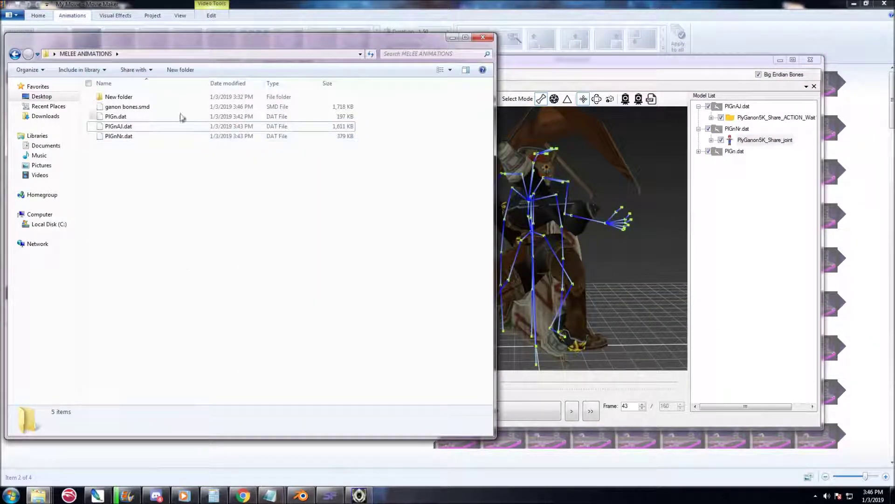
double_click(135, 98)
left_click(15, 54)
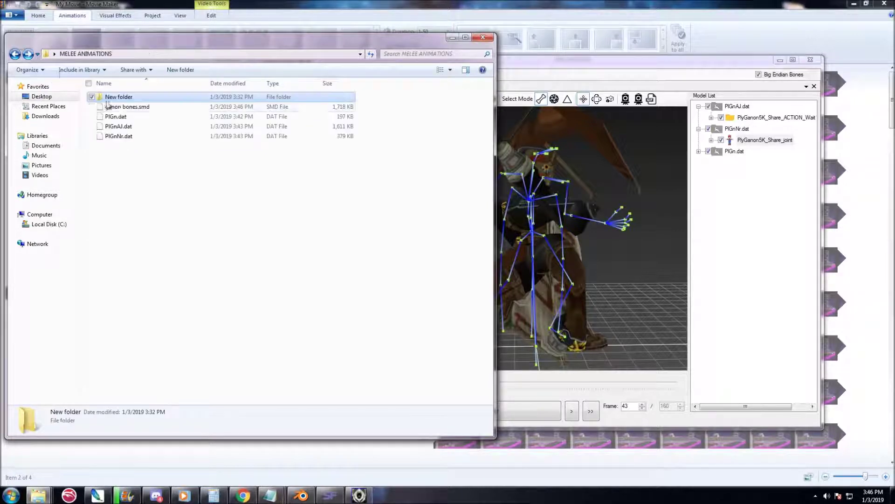
left_click(136, 107)
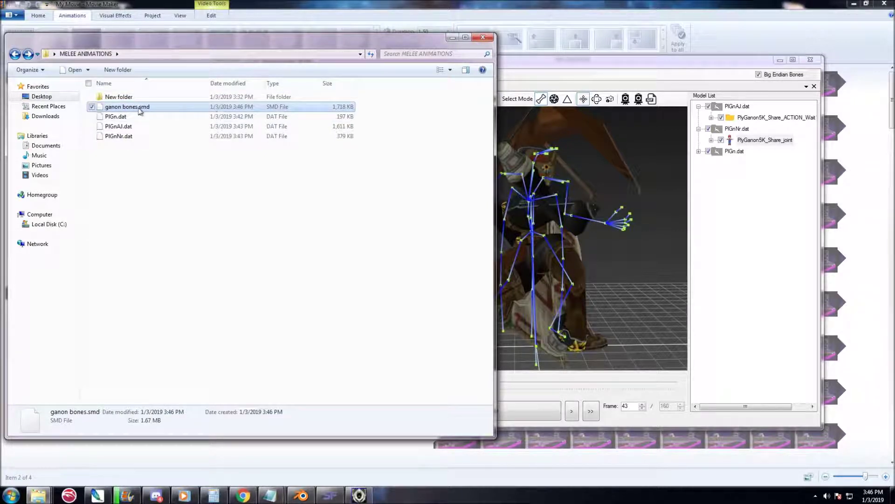
- Switch to Noesis, reposition its window, and select Desktop in the folder tree
left_click(361, 495)
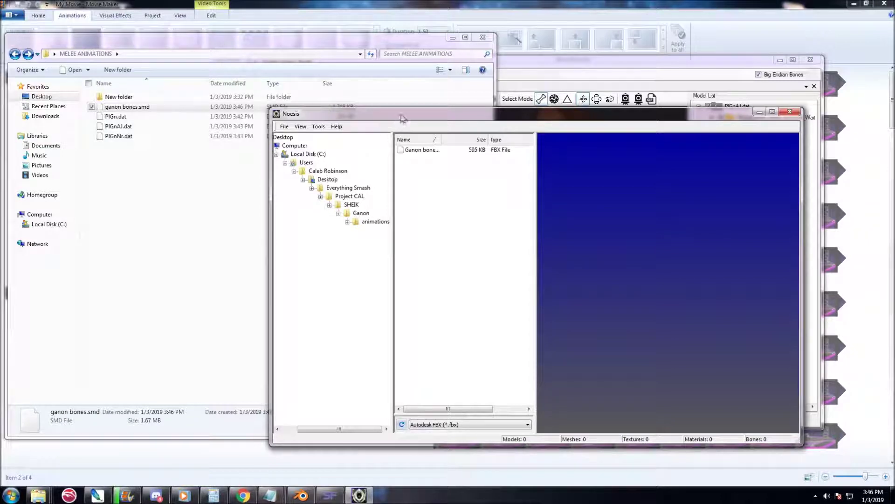
left_click_drag(402, 115, 411, 103)
left_click_drag(344, 419, 317, 355)
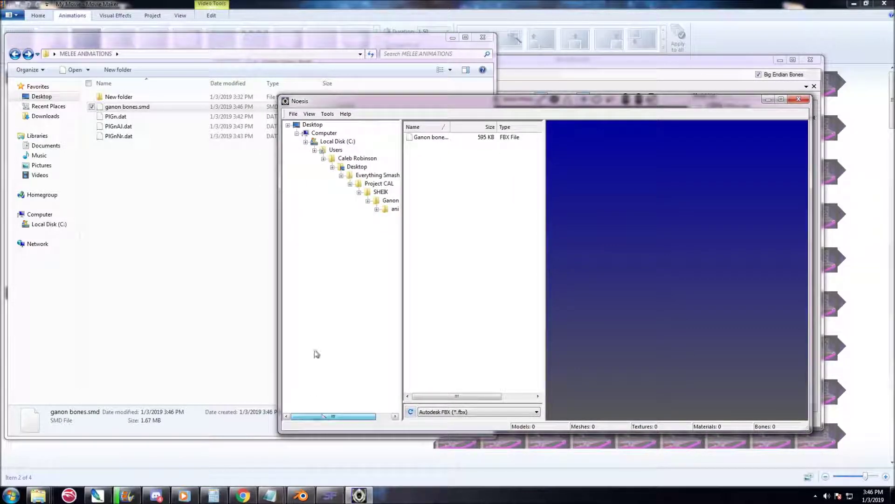
left_click(310, 126)
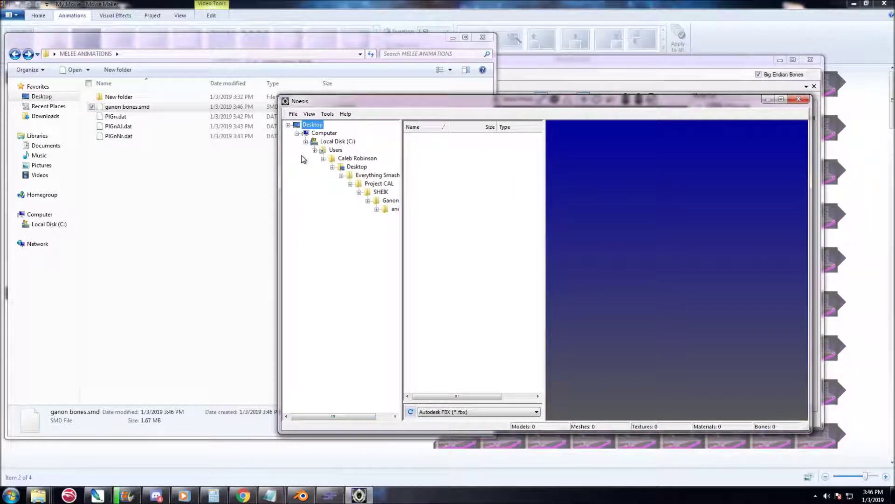
mouse_move(325, 420)
left_mouse_down()
mouse_move(314, 420)
mouse_move(338, 421)
left_mouse_up()
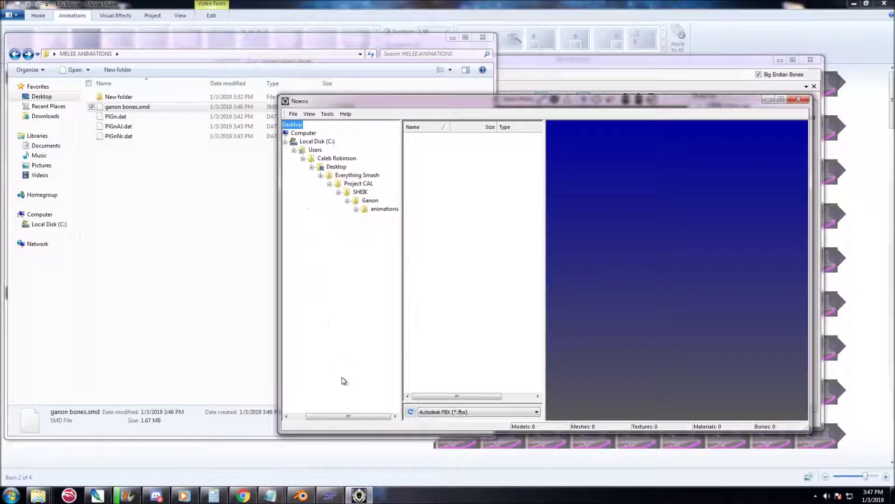
- Set the file type filter to Valve SMD (*.smd)
left_click(494, 413)
scroll(491, 322, "down", 7)
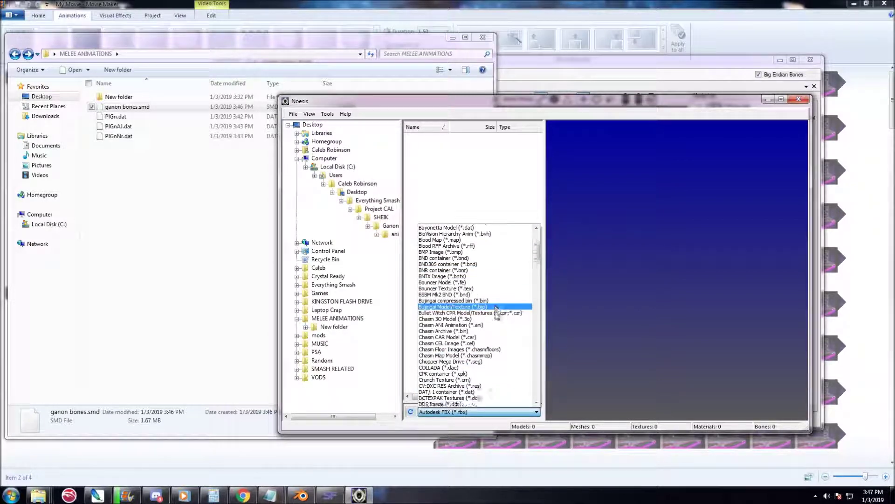
scroll(490, 320, "down", 20)
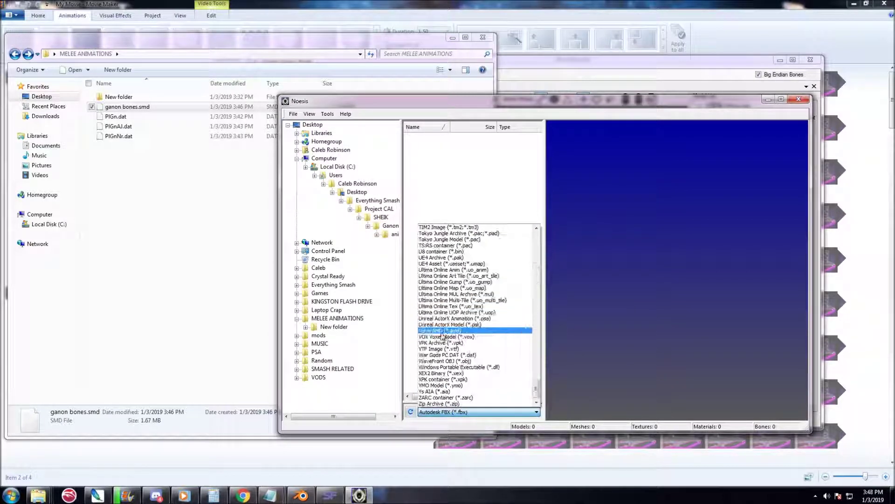
left_click(434, 331)
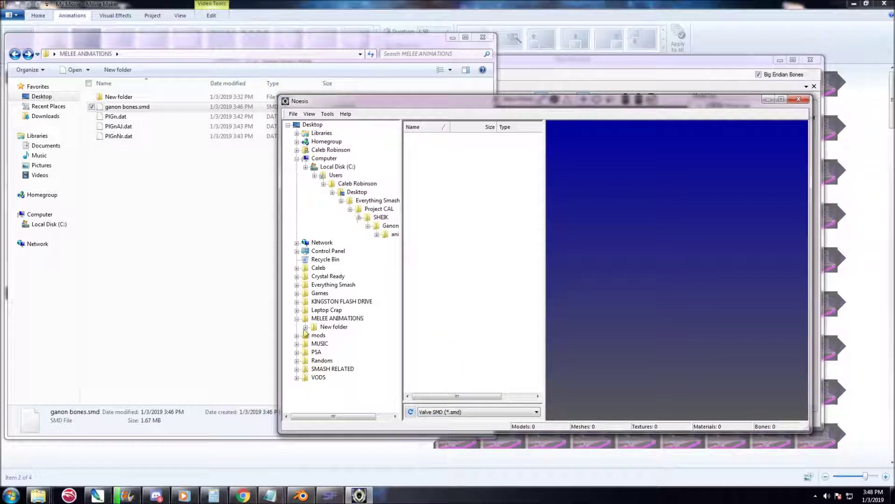
- Load ganon bones.smd from the MELEE ANIMATIONS folder into the preview and inspect the mesh from several angles
left_click(314, 320)
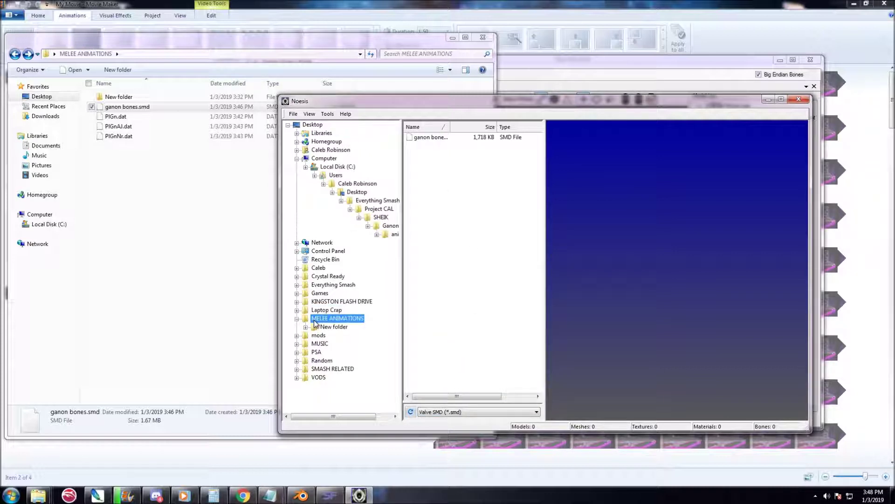
left_click(432, 138)
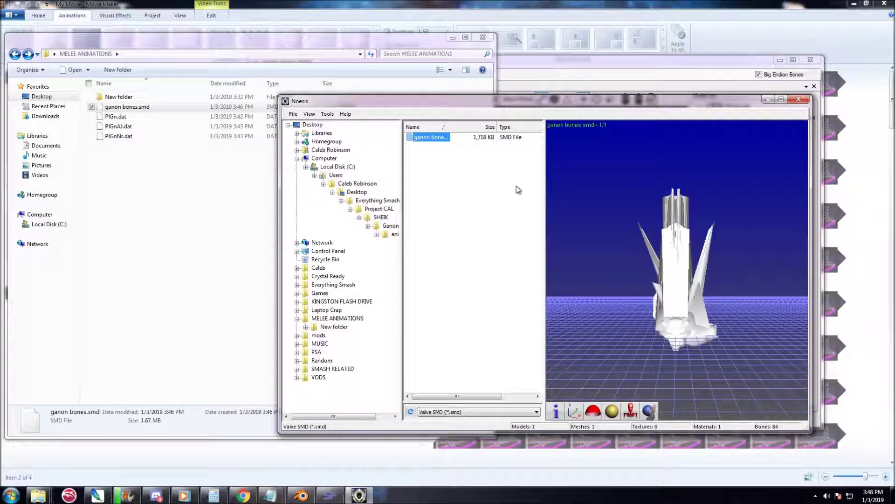
left_click_drag(622, 272, 711, 269)
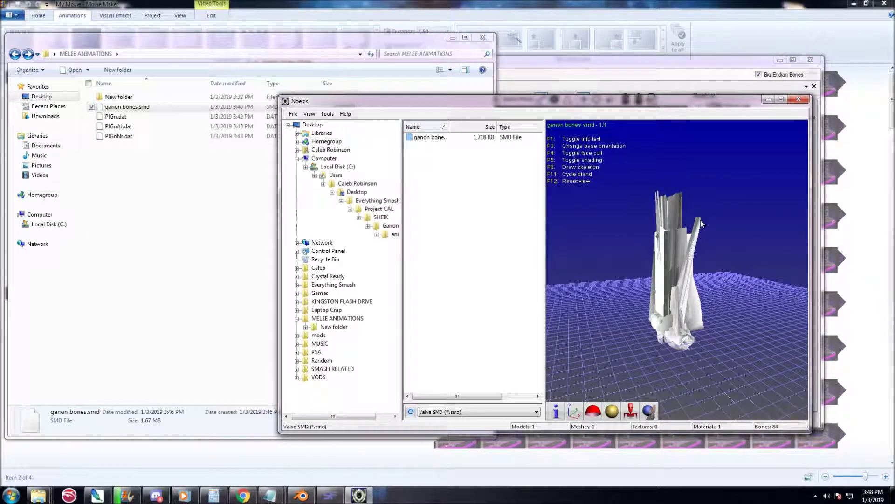
left_click_drag(700, 225, 678, 270)
left_click_drag(688, 236, 680, 275)
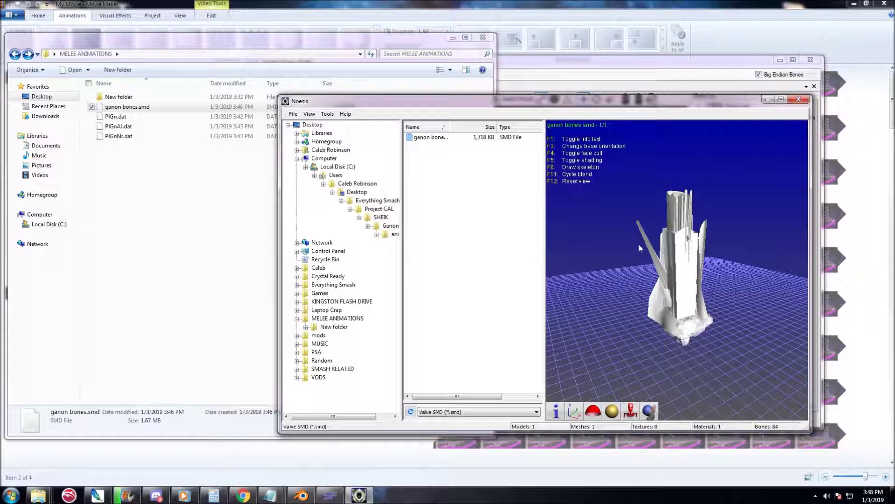
left_click_drag(609, 224, 674, 272)
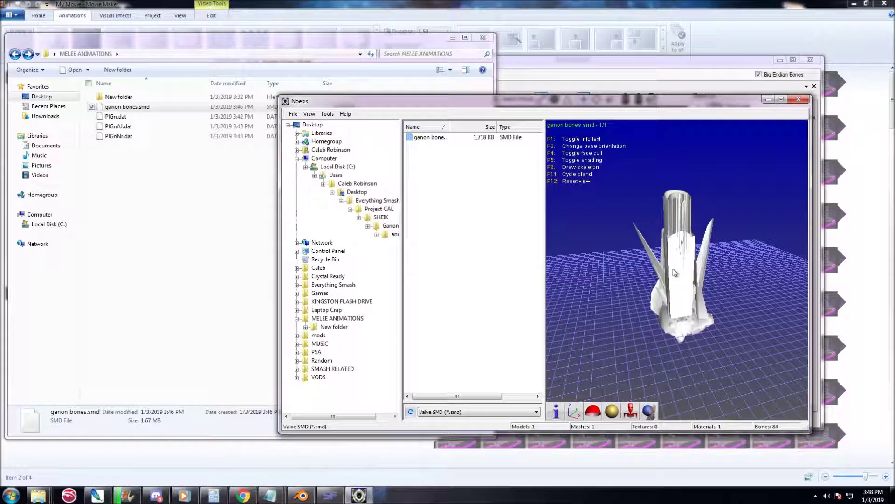
- Turn on skeleton drawing for the previewed model and inspect its bones from several angles
left_click(630, 410)
left_click_drag(653, 289, 649, 243)
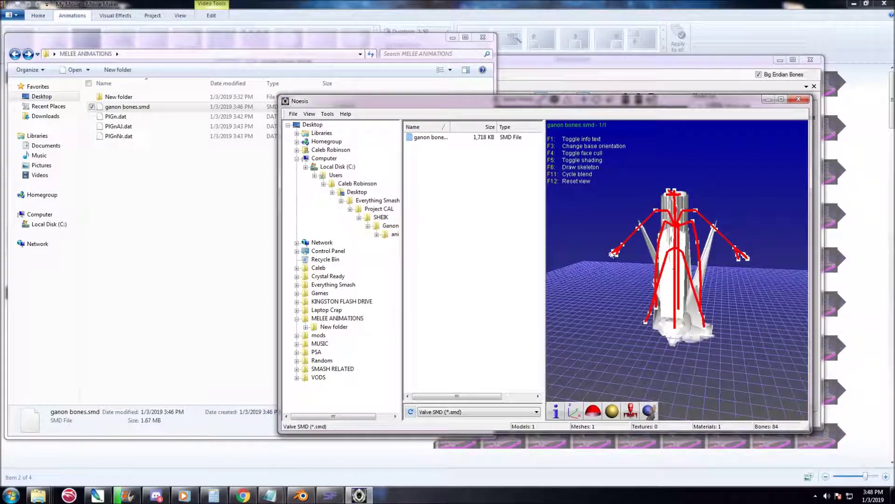
left_click_drag(730, 292, 625, 294)
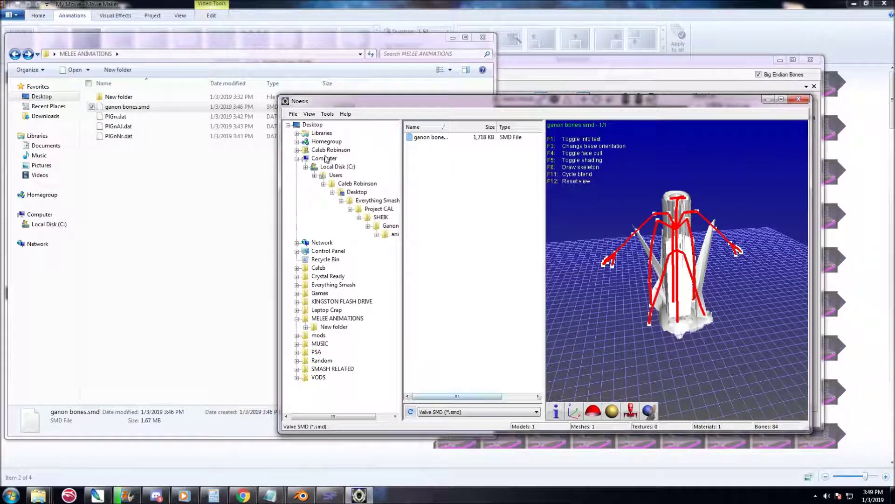
- Export ganon bones.smd with main output type .dae - COLLADA and select the exported file in the MELEE ANIMATIONS folder
left_click(293, 114)
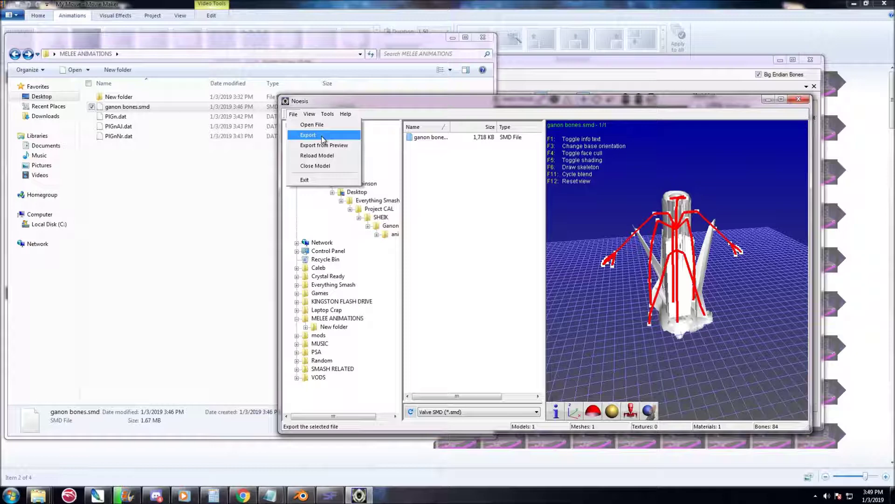
left_click(321, 136)
left_click(532, 219)
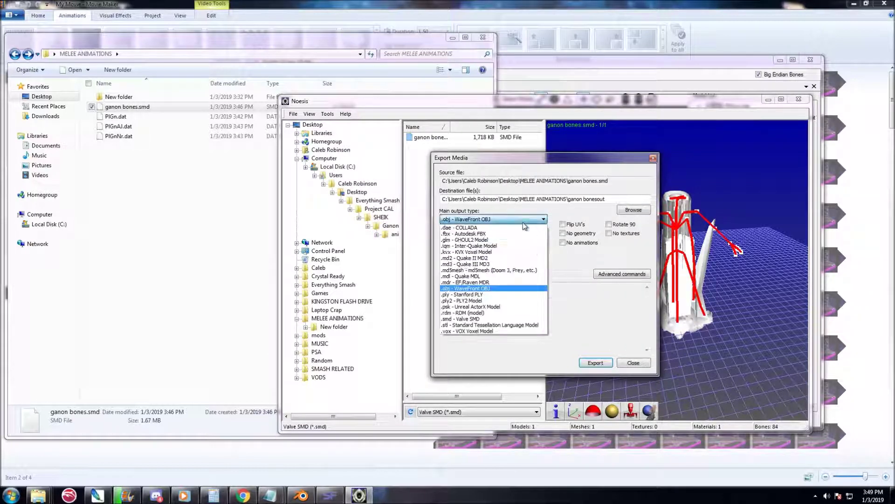
left_click(499, 228)
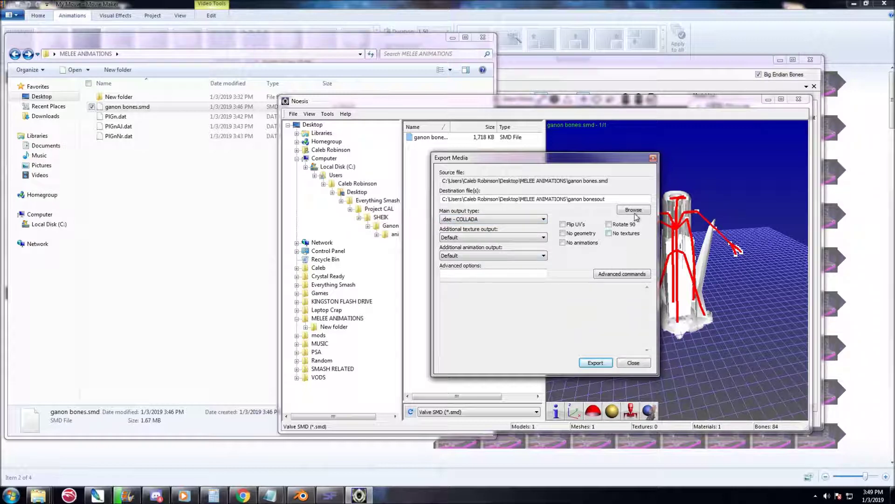
left_click(591, 363)
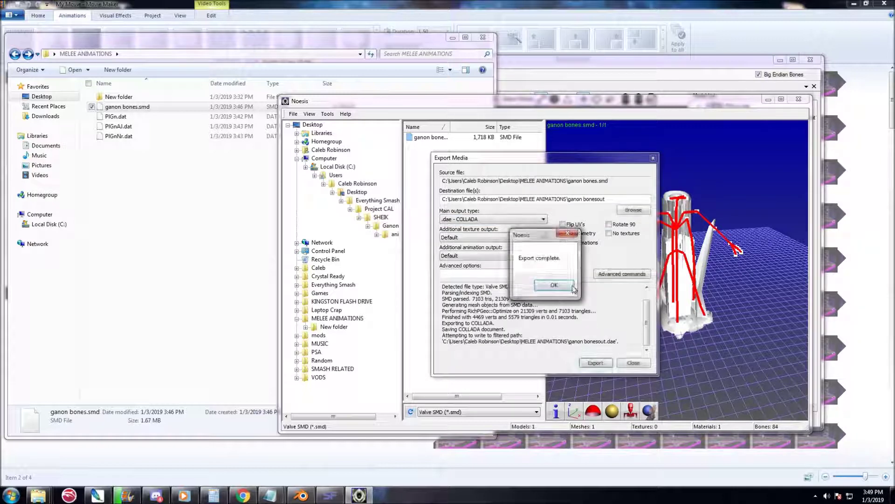
left_click(576, 289)
left_click(237, 239)
left_click(139, 118)
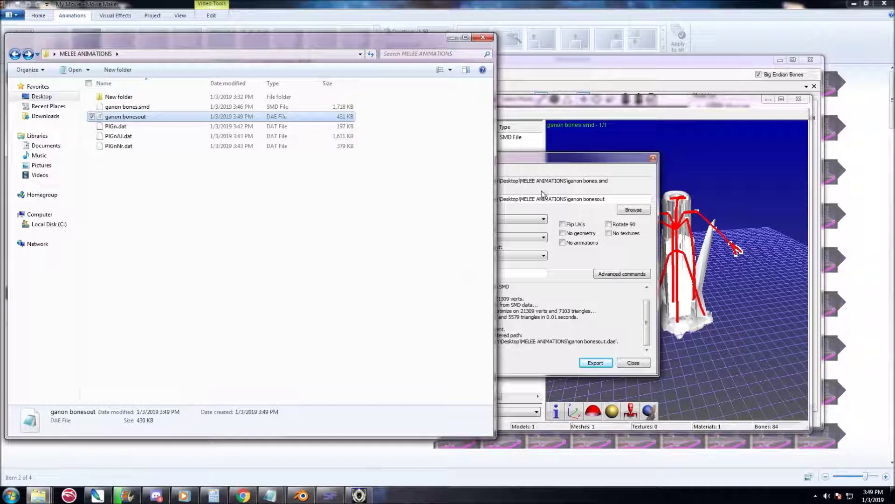
left_click(406, 54)
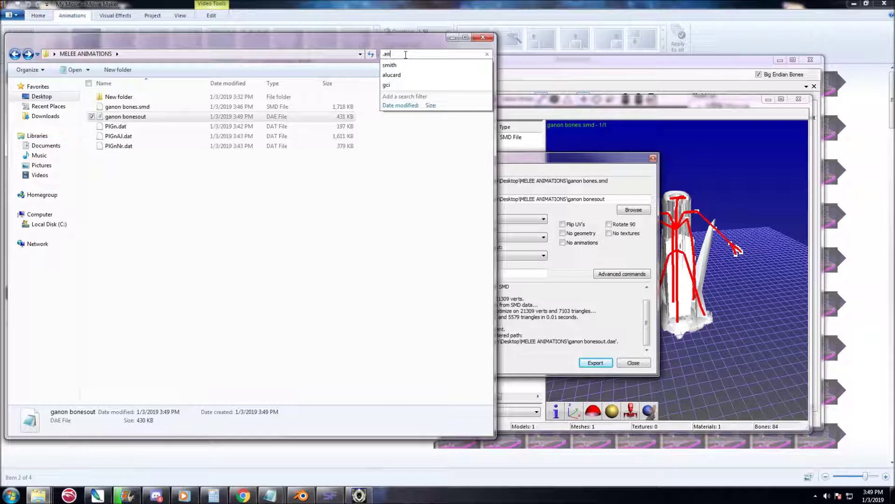
left_click_drag(422, 40, 420, 160)
key("BackSpace")
key("BackSpace")
key("BackSpace")
key("BackSpace")
key("BackSpace")
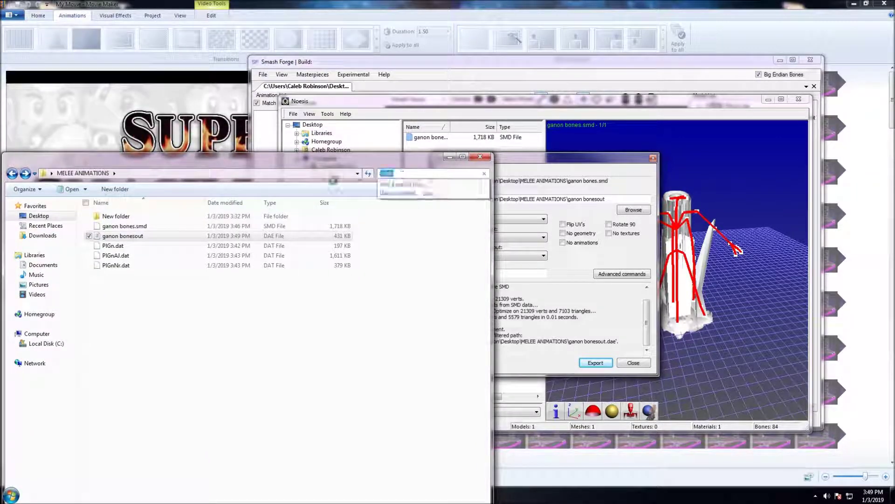
left_click_drag(363, 161, 378, 60)
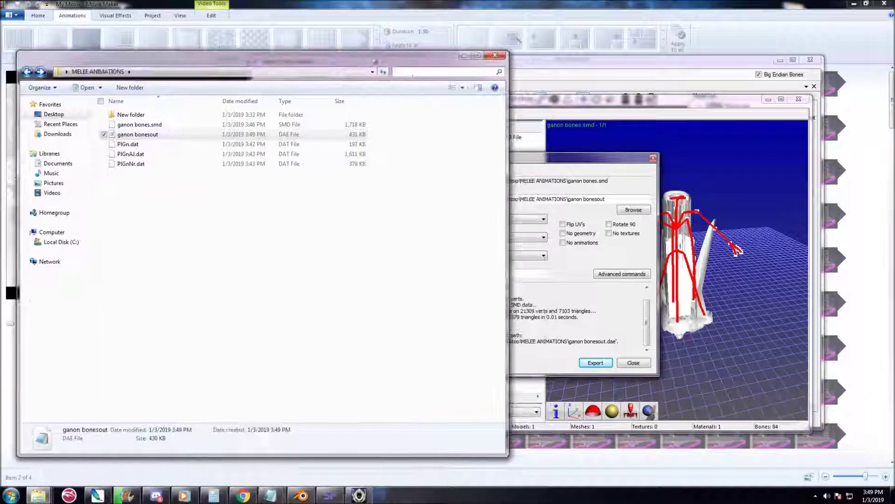
- Switch to Blender, close the existing Ganon bones session, and start a fresh one with the default scene
left_click(300, 495)
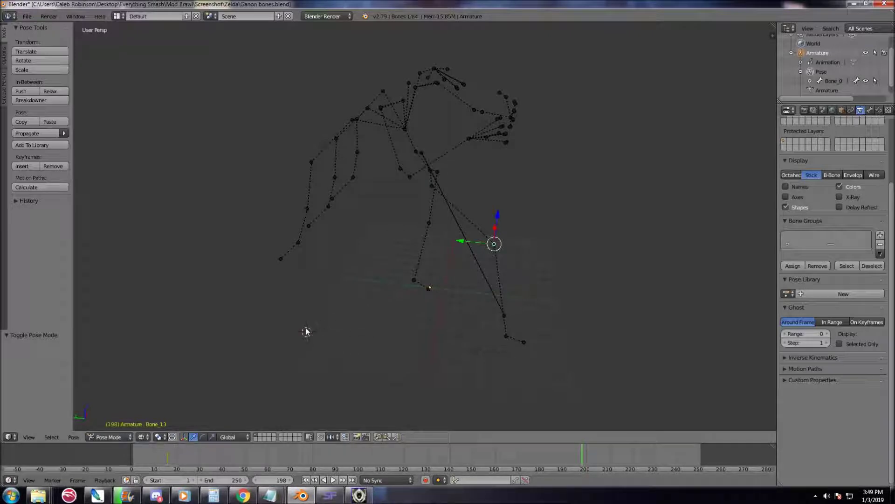
left_click(28, 16)
left_click(52, 28)
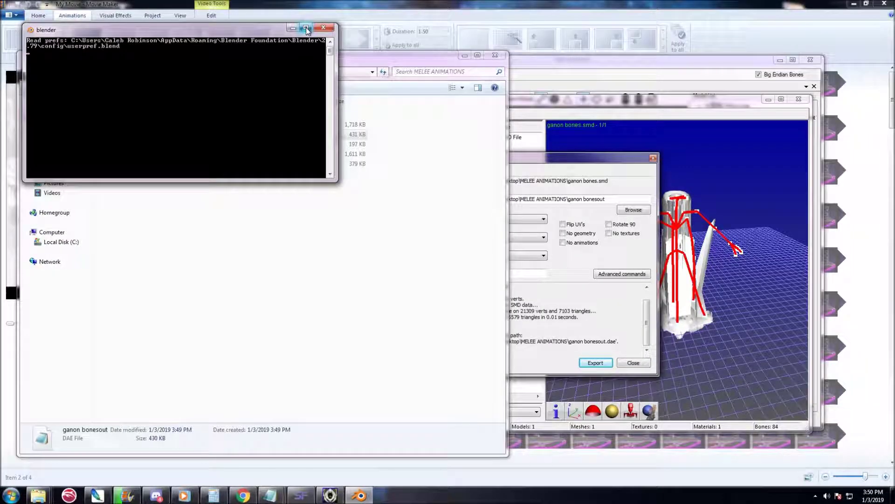
left_click(306, 27)
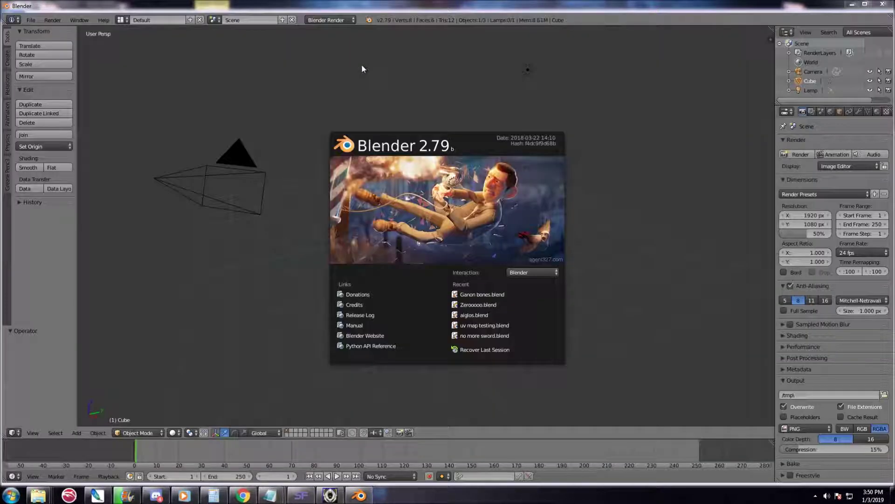
left_click(647, 272)
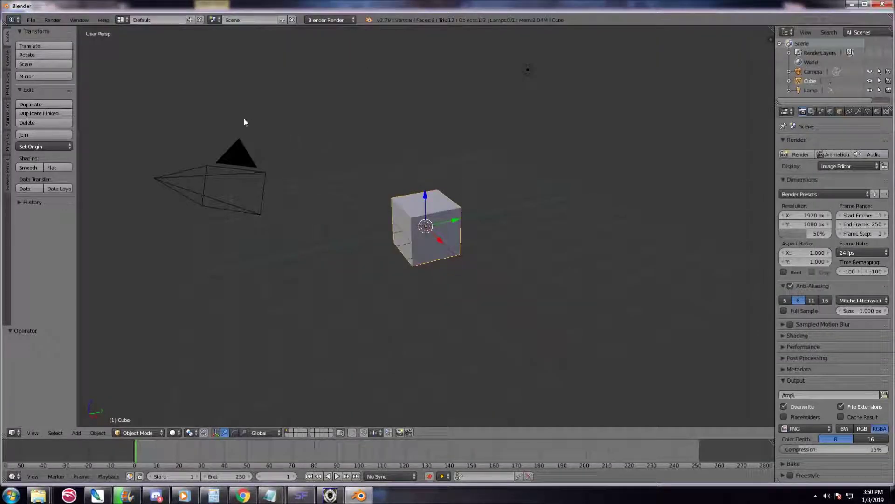
- Delete the default camera, cube and lamp from the scene
right_click(170, 184)
key("x")
left_click(170, 181)
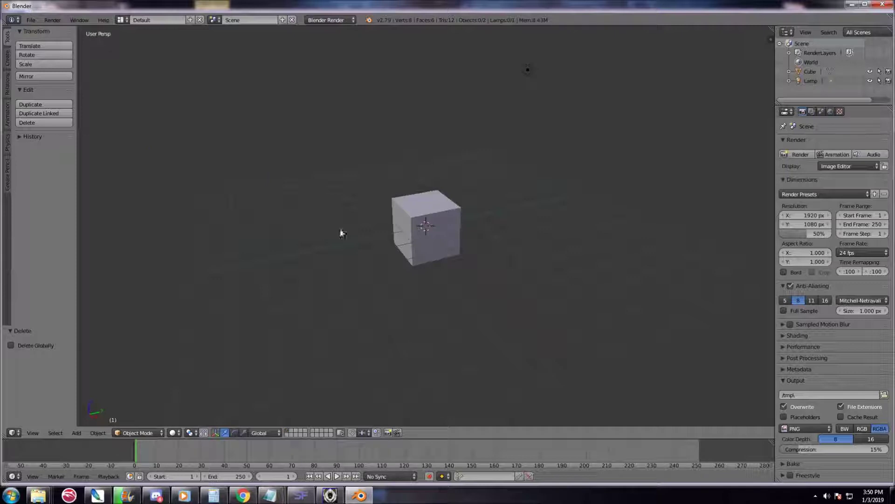
right_click(401, 227)
key("x")
left_click(403, 227)
right_click(523, 73)
key("x")
left_click(523, 73)
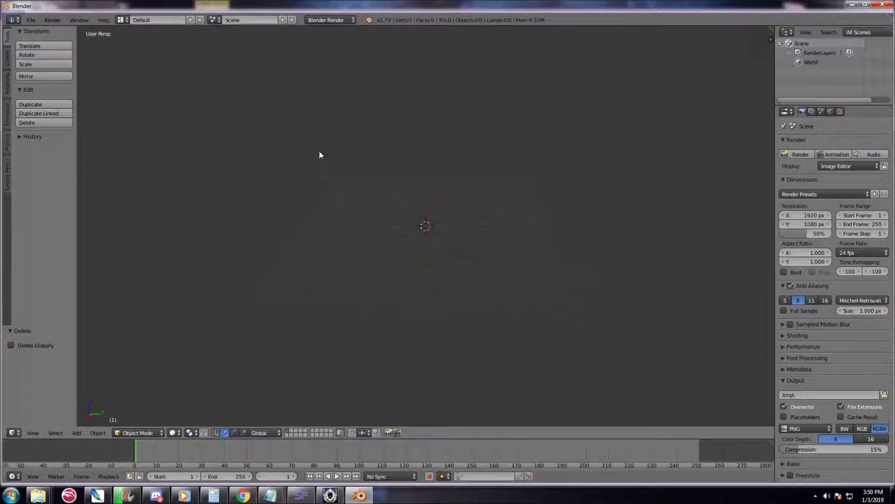
- Import the ganon bonesout COLLADA file and inspect the imported model from several angles
left_click(33, 21)
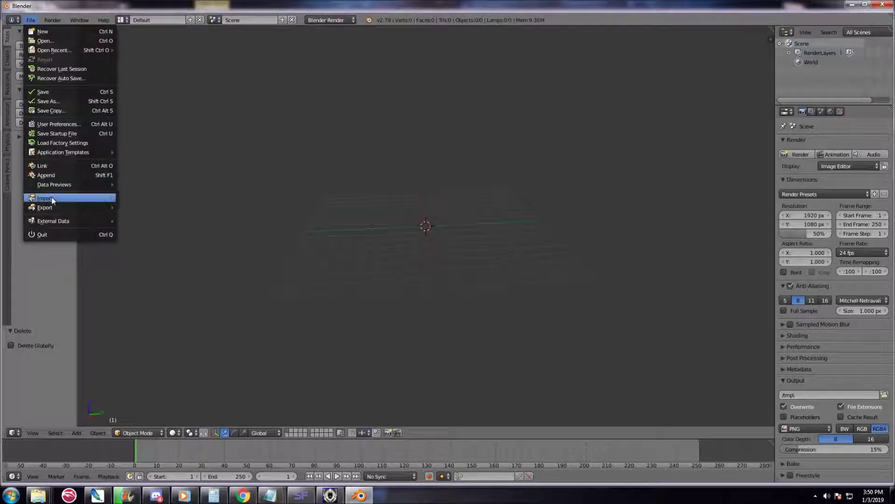
mouse_move(57, 198)
left_click(155, 197)
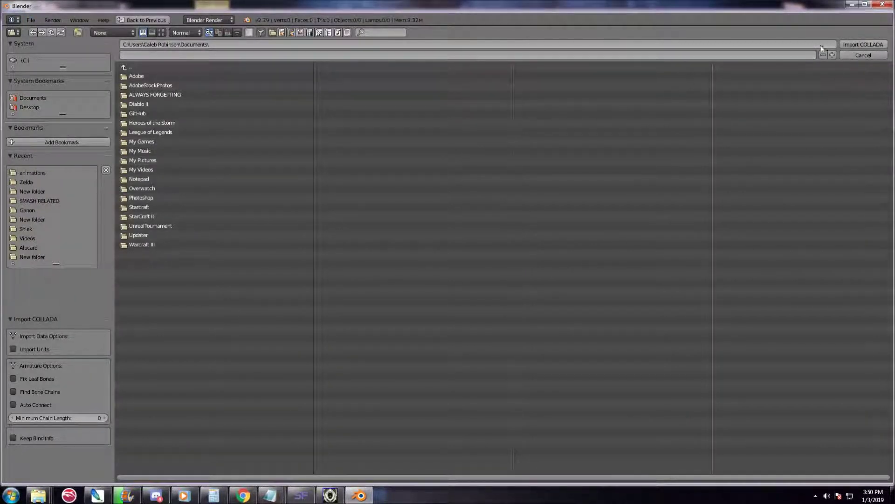
left_click(166, 85)
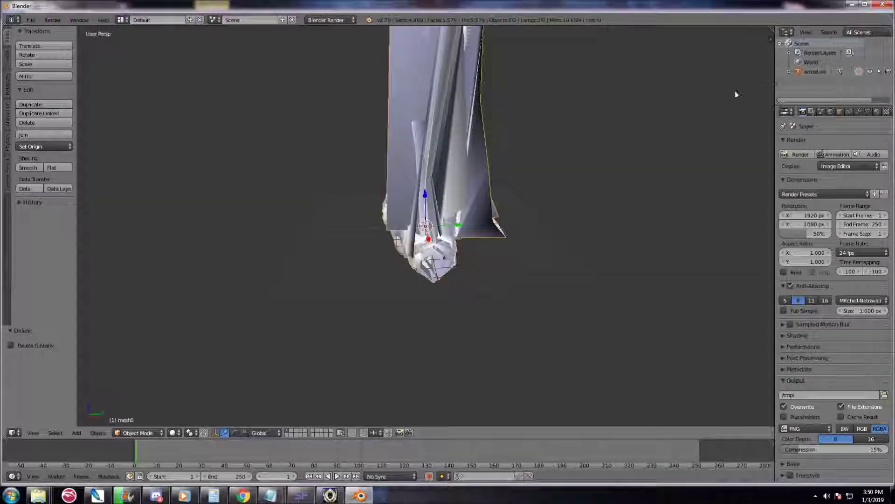
middle_click_drag(735, 94, 623, 173)
scroll(432, 175, "up", 5)
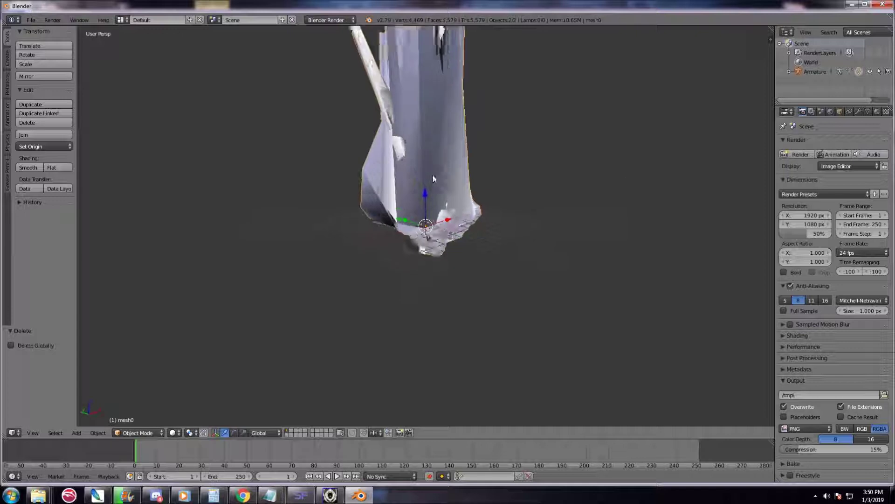
scroll(445, 171, "down", 1)
middle_click_drag(468, 176, 386, 310)
middle_click_drag(393, 345, 455, 303)
scroll(443, 306, "down", 4)
middle_click_drag(373, 322, 414, 339)
- In Edit Mode, box-select and delete all vertices of the imported mesh, using wireframe display for the last ones
left_click(135, 433)
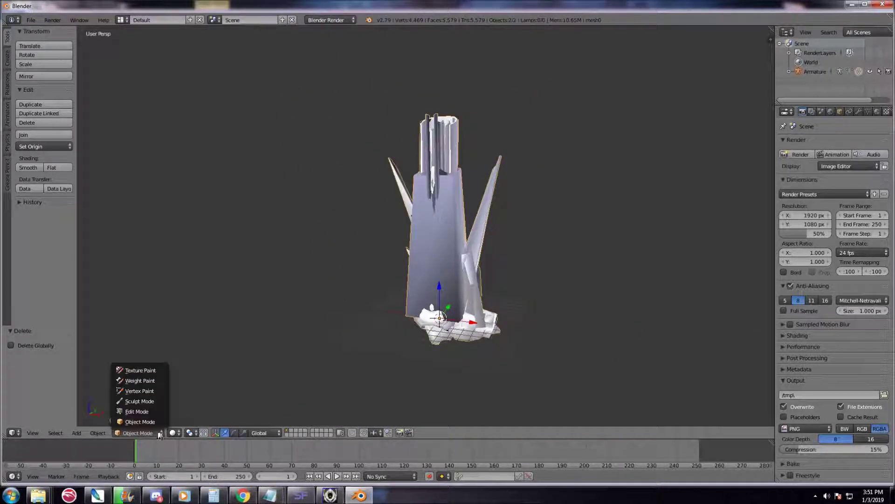
left_click(151, 409)
middle_click_drag(341, 255, 299, 278)
key("b")
left_click_drag(265, 122, 472, 364)
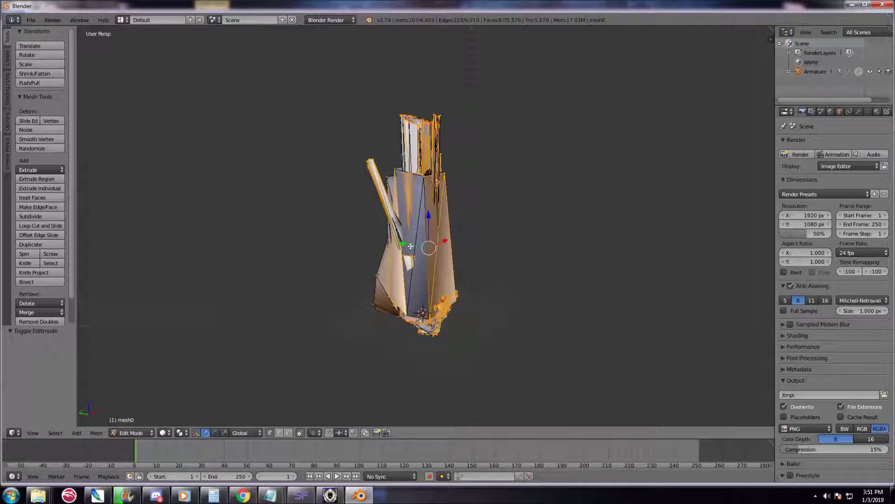
key("x")
left_click(414, 248)
key("b")
left_click_drag(338, 78, 496, 353)
key("x")
left_click(496, 353)
key("b")
left_click_drag(349, 93, 449, 335)
key("x")
left_click(449, 335)
left_click_drag(354, 97, 472, 360)
key("x")
left_click(472, 360)
key("b")
key("x")
left_click_drag(340, 86, 521, 358)
left_click(469, 335)
key("x")
left_click(488, 351)
key("b")
left_click_drag(349, 103, 473, 353)
key("x")
left_click(472, 353)
left_click_drag(332, 137, 541, 400)
key("x")
left_click(495, 381)
key("b")
left_click_drag(356, 220, 467, 369)
key("x")
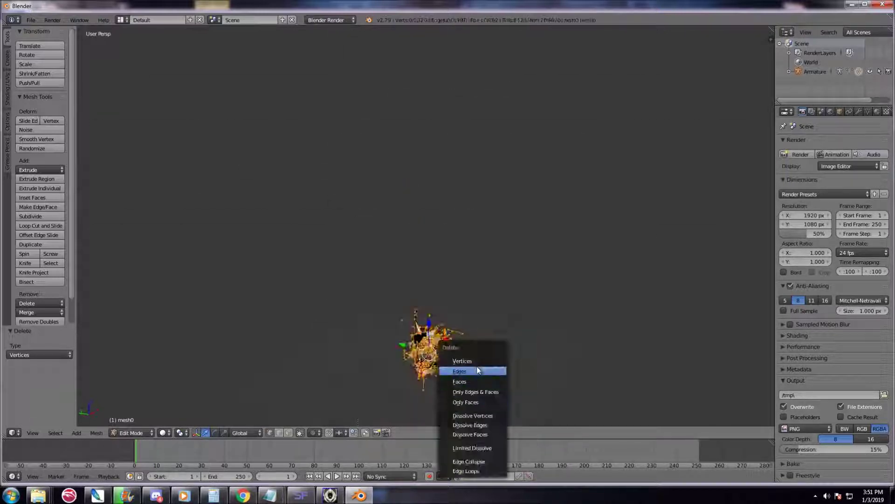
left_click(460, 360)
key("b")
left_click_drag(375, 278, 480, 396)
key("x")
left_click(470, 361)
middle_click_drag(496, 328, 470, 363)
key("b")
left_click_drag(408, 264, 536, 366)
key("x")
left_click(508, 356)
key("b")
key("x")
left_click_drag(424, 278, 481, 353)
left_click(508, 356)
key("b")
key("x")
key("x")
left_click_drag(408, 265, 479, 343)
left_click(479, 333)
key("b")
key("x")
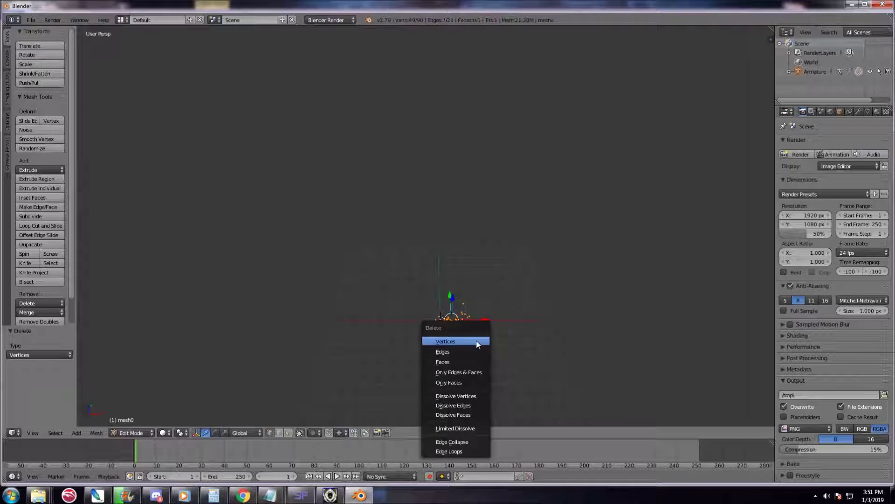
left_click(477, 344)
key("b")
key("x")
left_click_drag(393, 278, 467, 344)
left_click(470, 349)
key("b")
key("x")
left_click(467, 345)
key("b")
left_click_drag(371, 329, 413, 365)
key("x")
left_click(413, 361)
key("b")
key("z")
left_click_drag(417, 298, 483, 354)
key("x")
left_click(483, 353)
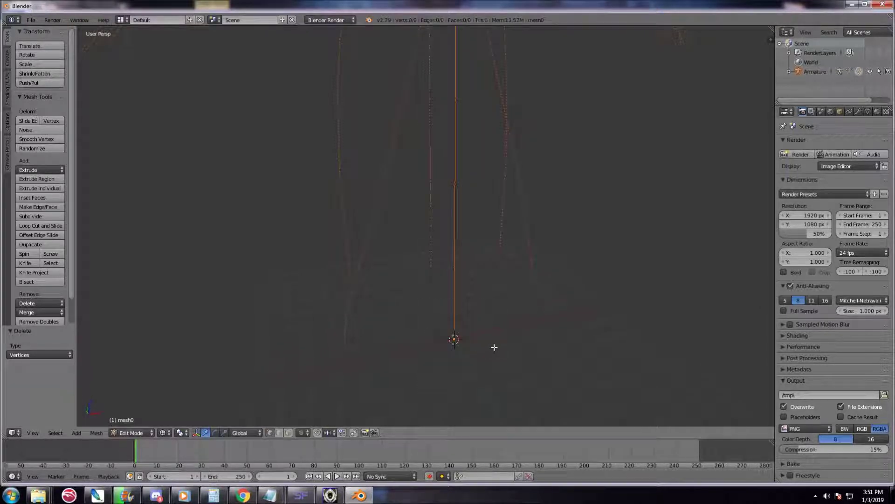
- Return to Object Mode, select the armature, and show its armature data properties
scroll(487, 156, "down", 3)
scroll(483, 151, "up", 1)
scroll(480, 218, "up", 2)
middle_click_drag(433, 225, 504, 241)
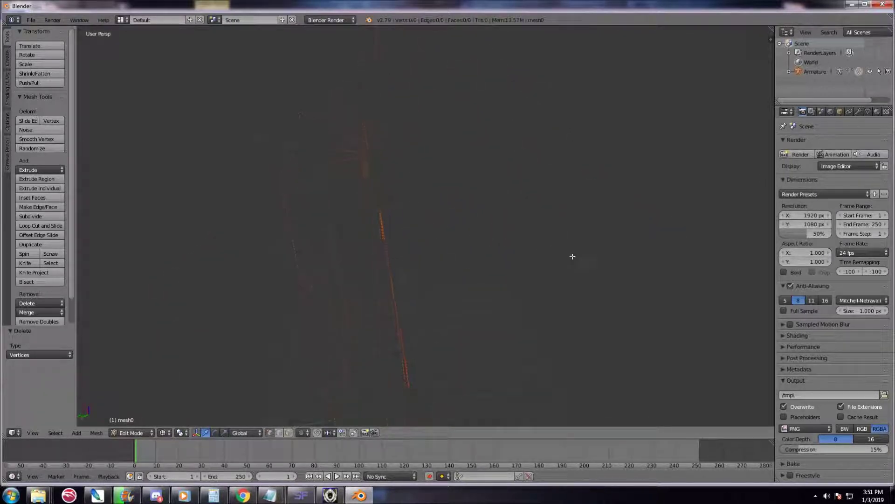
middle_click_drag(444, 280, 452, 242)
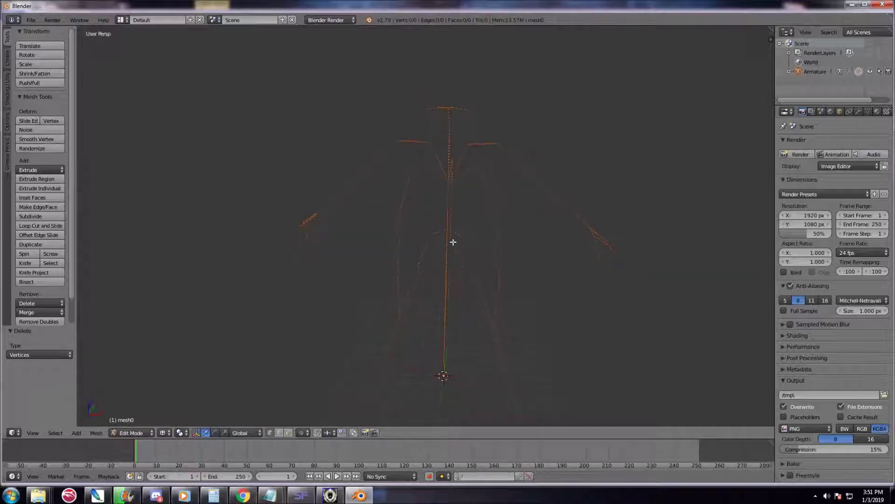
left_click(859, 112)
key("Tab")
left_click(530, 185)
right_click(452, 186)
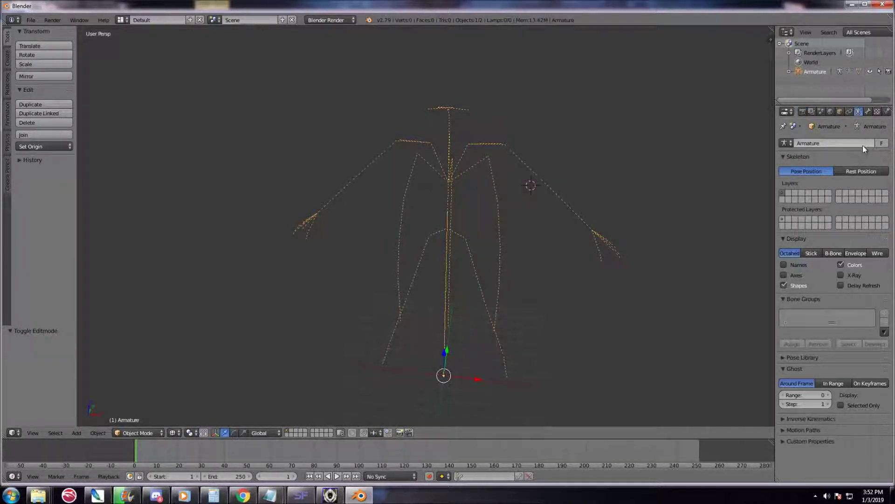
left_click(866, 112)
left_click(858, 112)
left_click(867, 112)
left_click(858, 112)
- Put the armature in Pose Mode and set its bone display to Stick
left_click(161, 432)
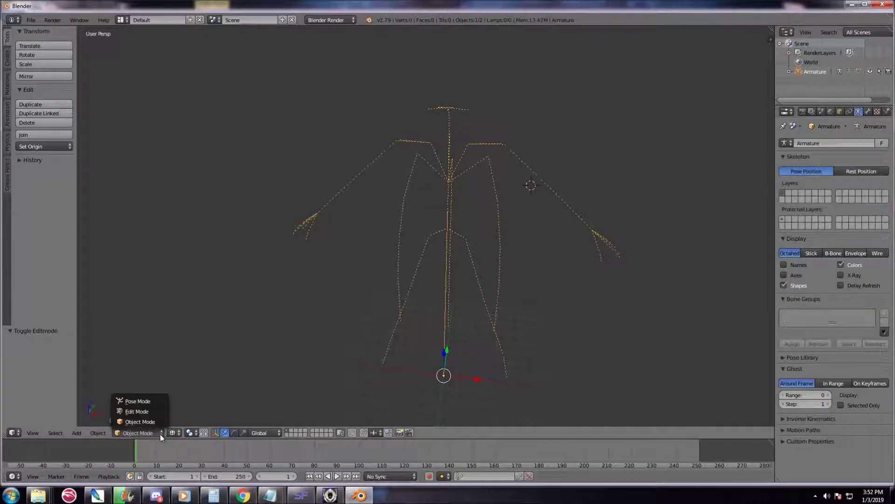
left_click(153, 402)
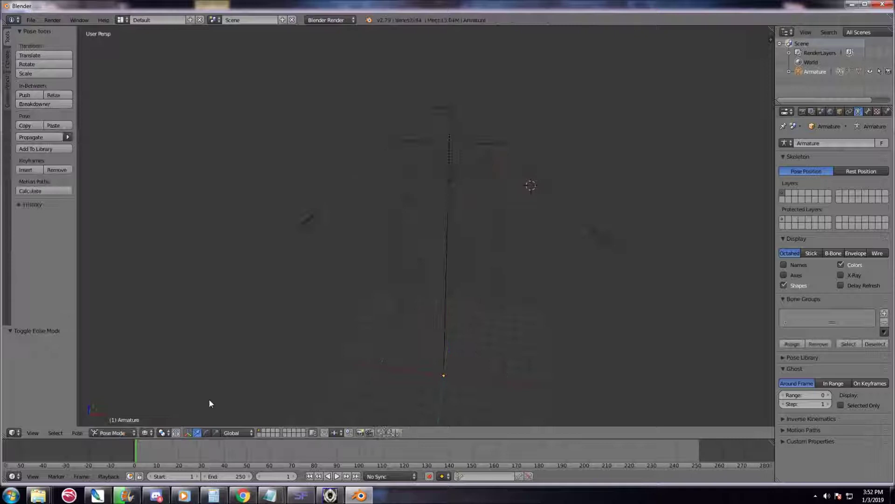
middle_click_drag(377, 328, 337, 220)
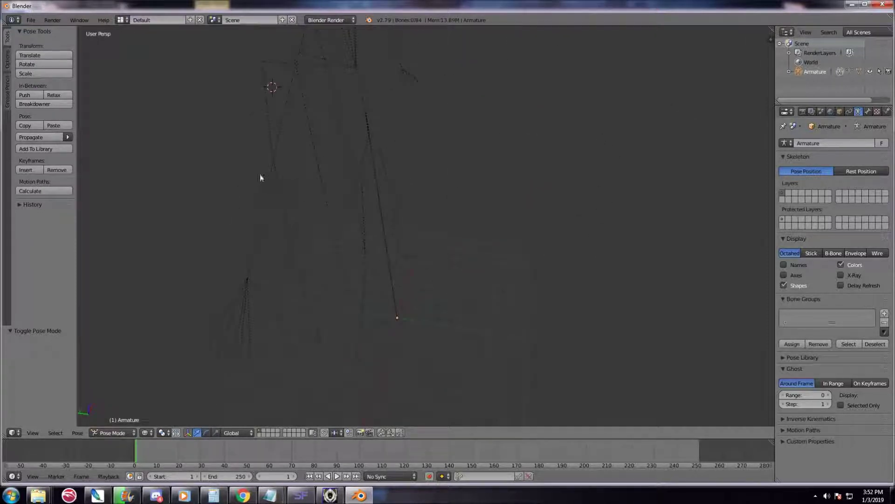
middle_click_drag(276, 164, 329, 93)
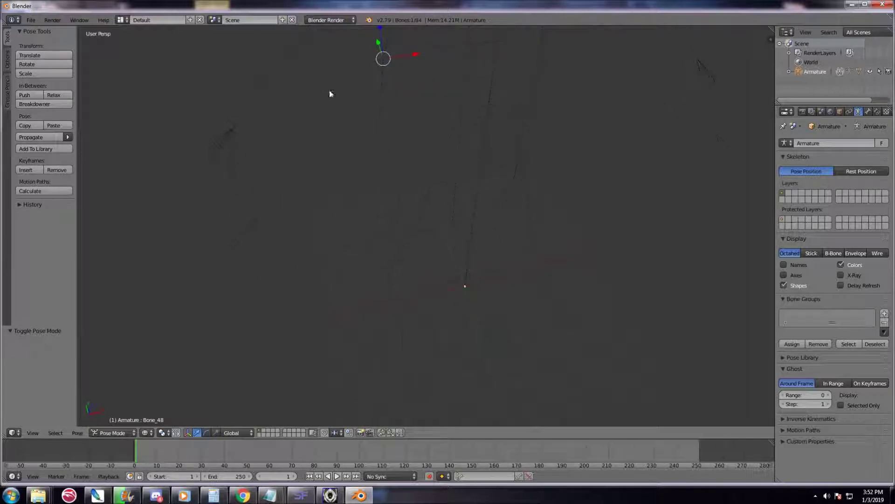
middle_click_drag(368, 245, 375, 187)
left_click(811, 252)
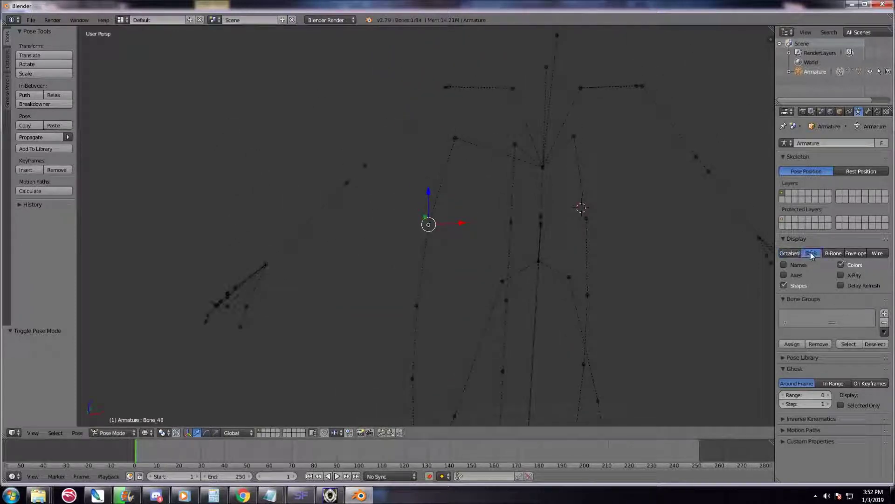
scroll(611, 266, "down", 5)
scroll(386, 240, "up", 3)
- Rotate the forearm bone Bone_68 about the global X axis, then about 83° around the global Z axis
right_click(359, 195)
middle_click_drag(366, 216, 572, 259)
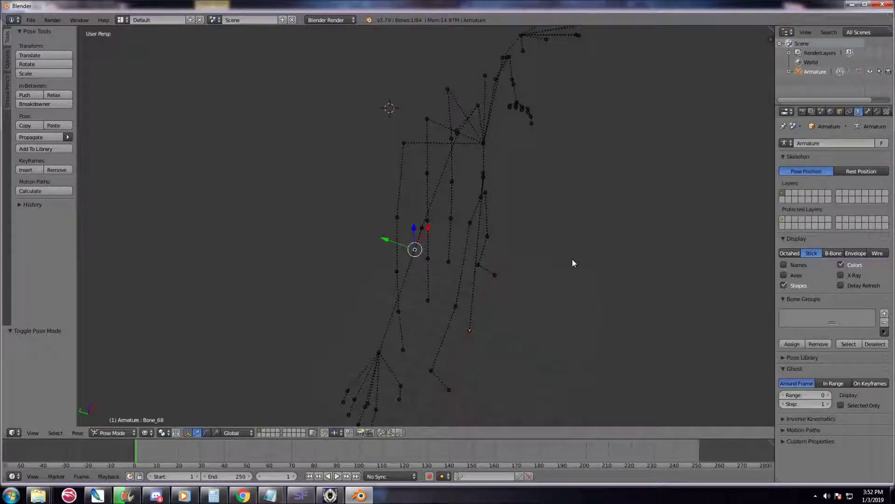
key("r")
key("x")
left_click(439, 150)
middle_click_drag(438, 150, 451, 232)
key("r")
key("z")
left_click(441, 156)
- Rotate the opposite forearm bone, Bone_24, around the global X axis, then by about 39.5° more around the same axis
middle_click_drag(440, 156, 540, 180)
right_click(510, 183)
key("r")
key("z")
key("x")
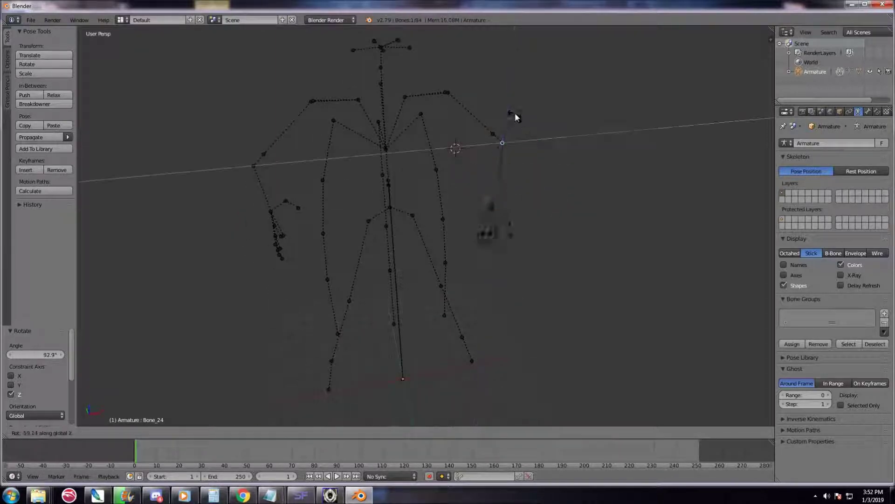
left_click(512, 180)
mouse_move(432, 194)
middle_mouse_down()
mouse_move(488, 195)
mouse_move(432, 190)
middle_mouse_up()
key("r")
key("x")
left_click(462, 269)
- Rotate forearm bone Bone_24 by about 37.3° around the global X axis, then turn it around the global Z axis
middle_click_drag(462, 269, 534, 309)
key("r")
key("x")
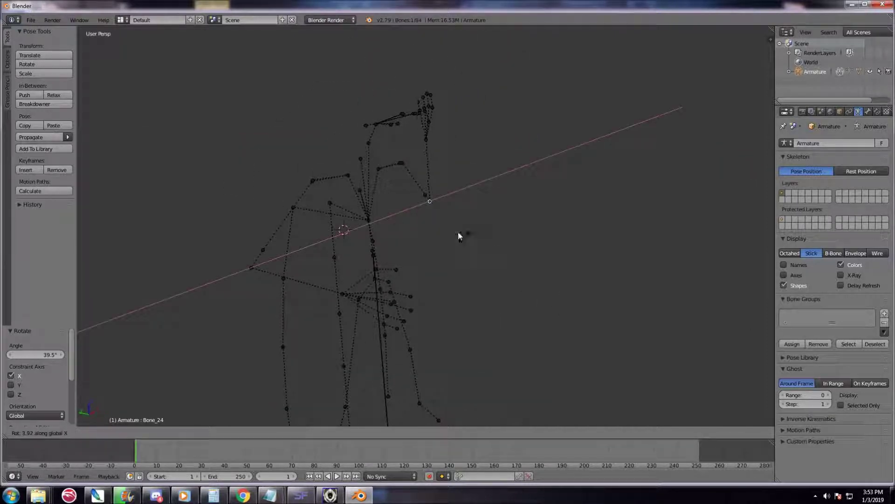
left_click(437, 225)
mouse_move(437, 225)
middle_mouse_down()
mouse_move(463, 232)
mouse_move(430, 231)
middle_mouse_up()
key("r")
key("z")
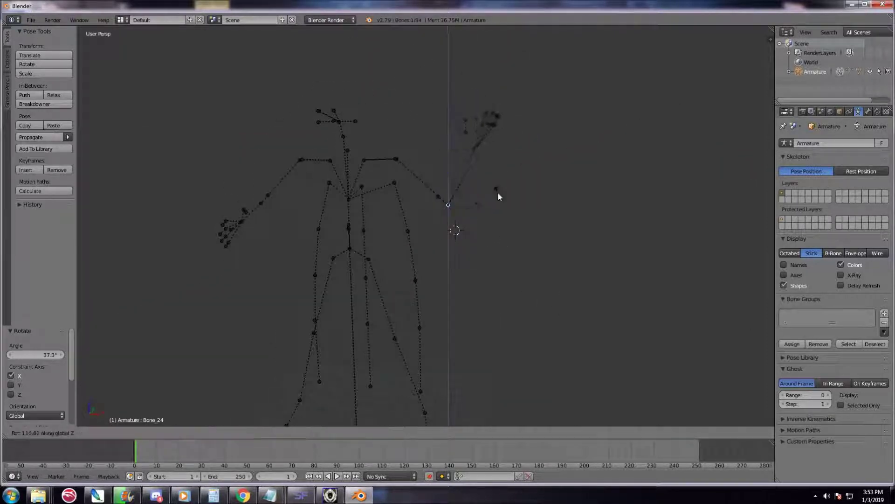
left_click(495, 152)
- Rotate Bone_24 further around the global X axis, finishing with a turn of about 69.8° around that axis
key("r")
key("x")
left_click(459, 220)
middle_click_drag(457, 223, 499, 237)
key("x")
left_click(409, 252)
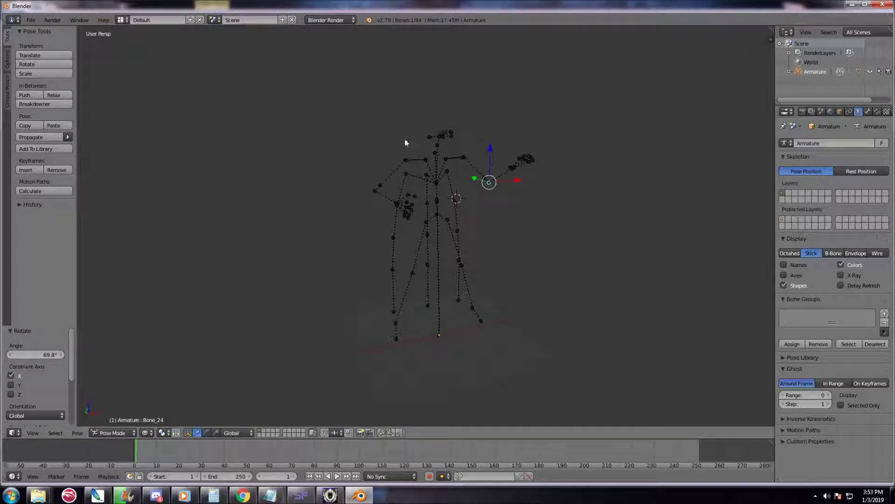
- Try to insert a keyframe for Bone_24 at frame 3, and play the timeline, stopping at frame 75
middle_click_drag(365, 184, 450, 208)
middle_click_drag(415, 184, 258, 326)
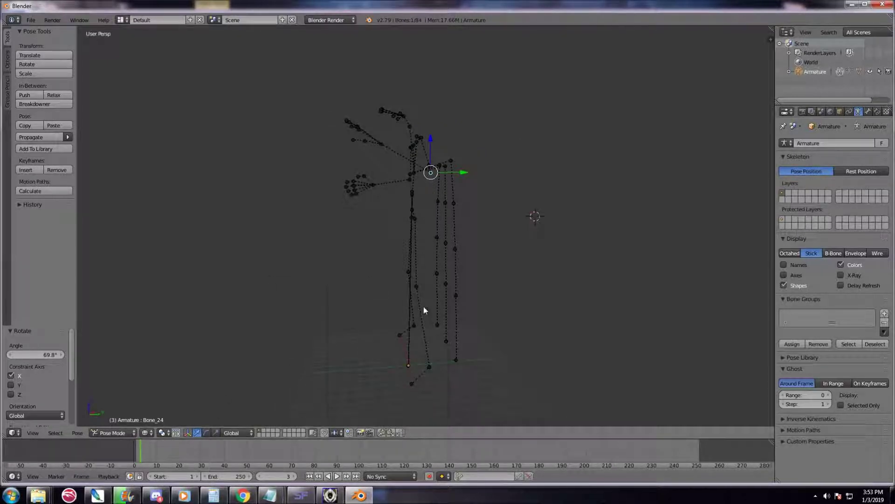
key("i")
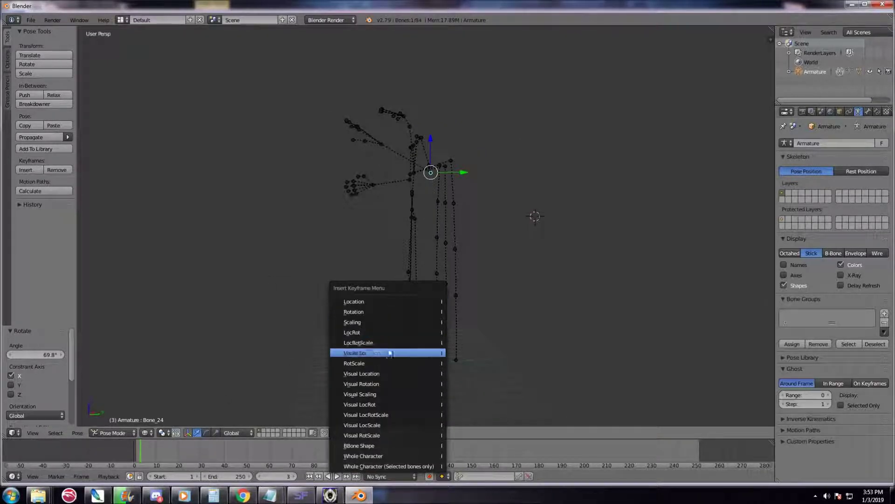
left_click(386, 348)
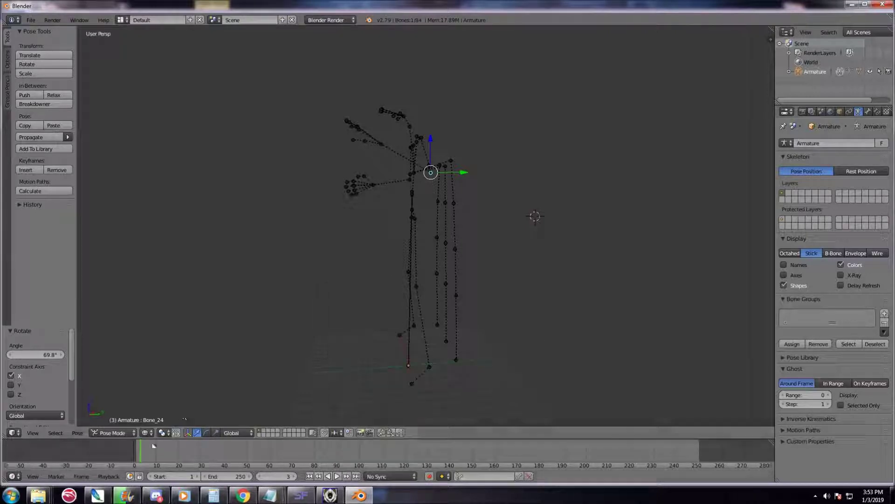
key("alt+a")
key("alt+a")
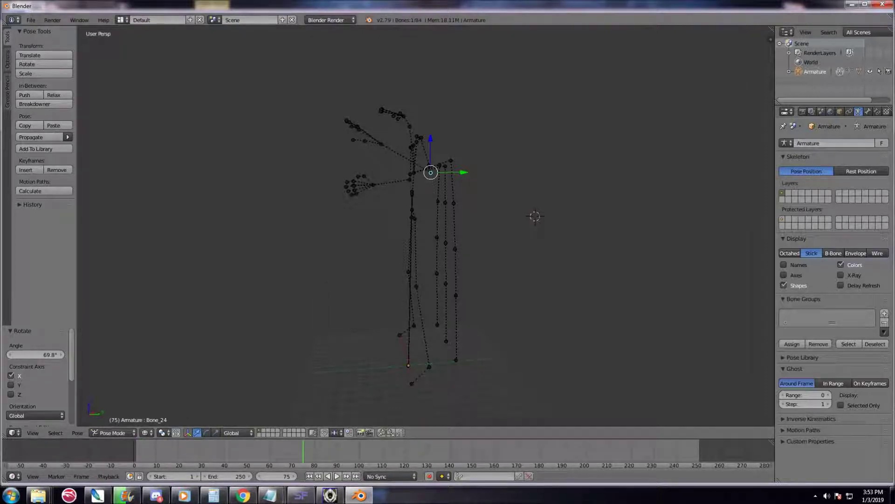
left_click(30, 20)
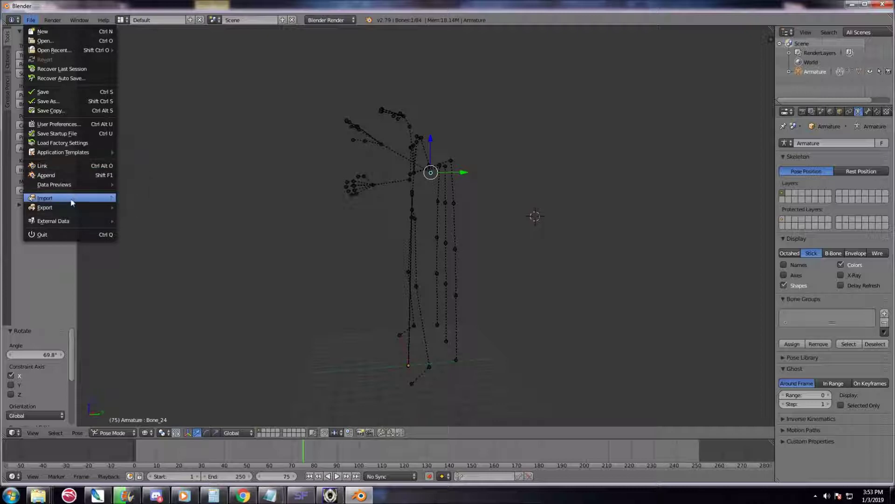
mouse_move(71, 199)
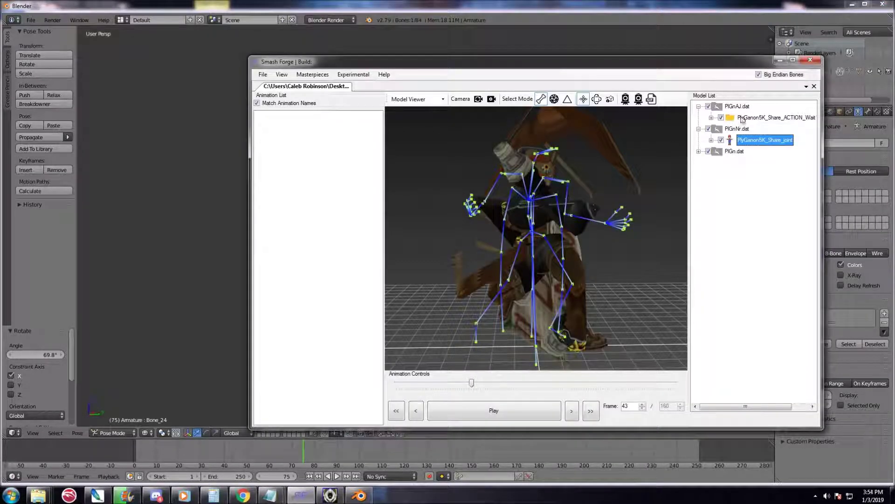
- Switch to Smash Forge and expand PlGn.dat to list the Joint Animations under PlGnAJ
left_click(699, 152)
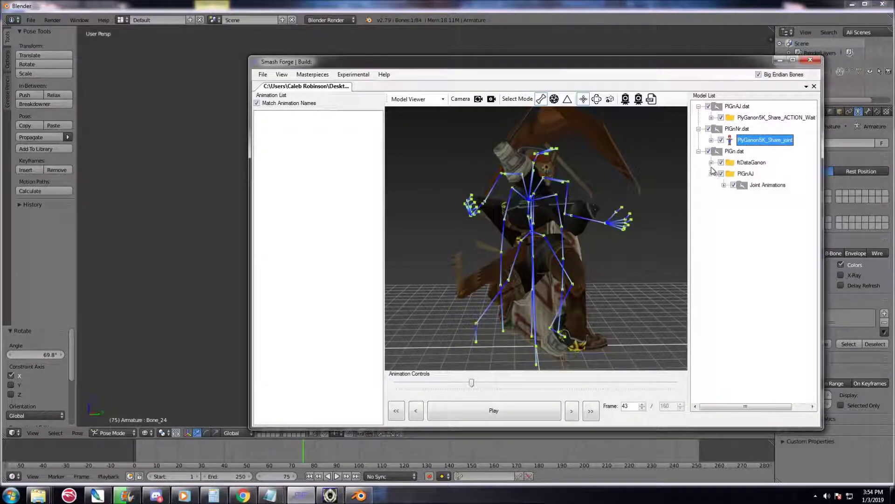
left_click(711, 163)
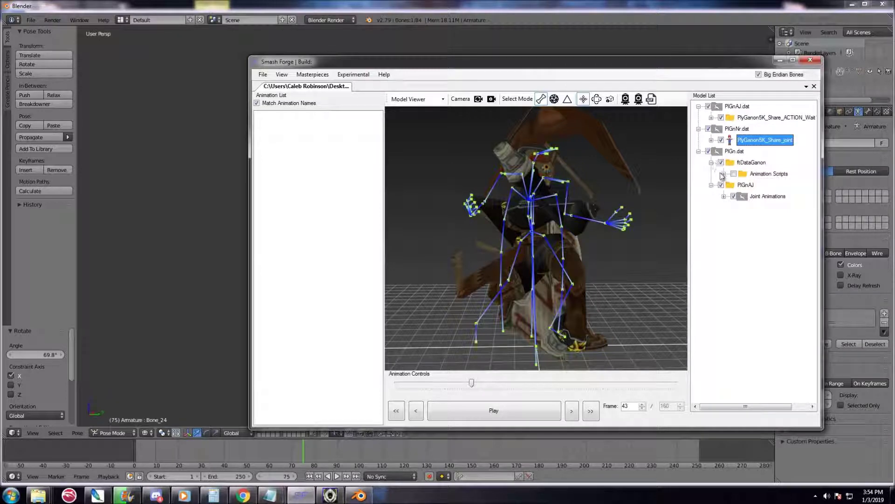
left_click(724, 174)
left_click(724, 107)
left_click(724, 186)
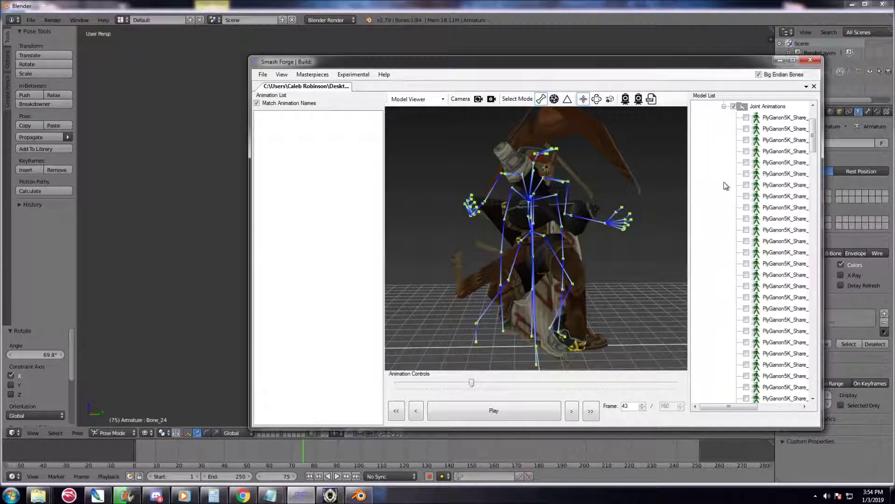
left_click(750, 196)
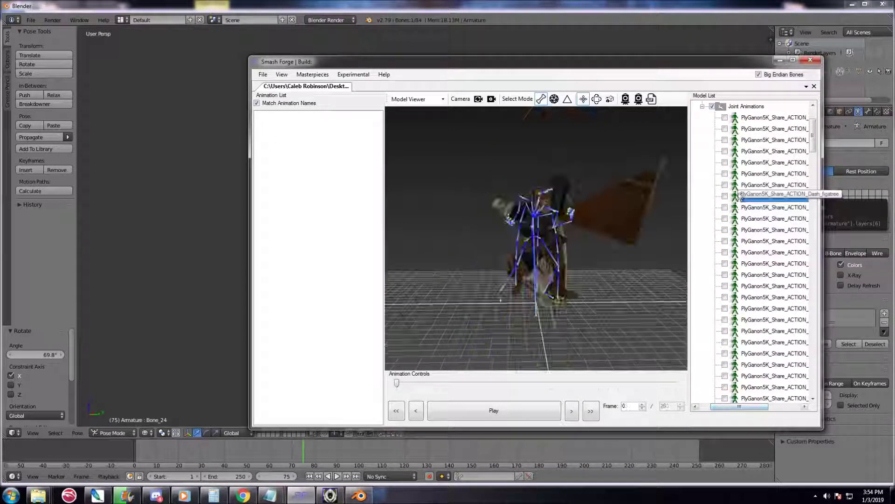
right_click(750, 198)
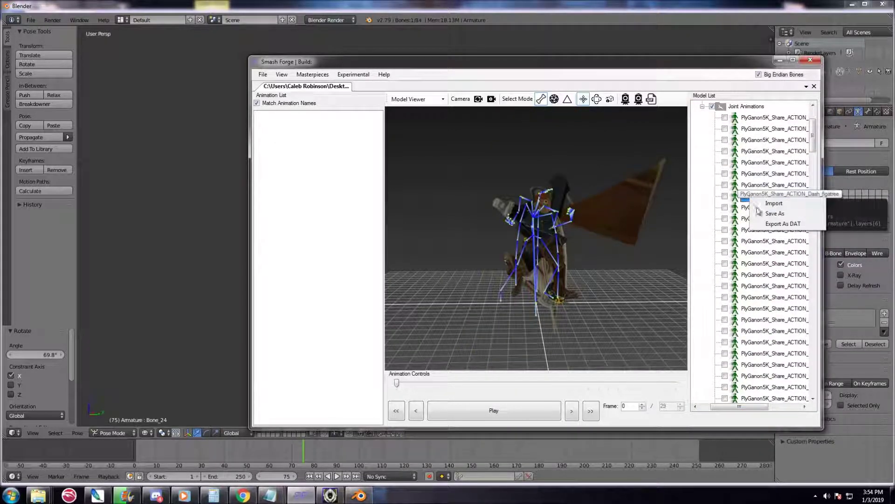
left_click(779, 211)
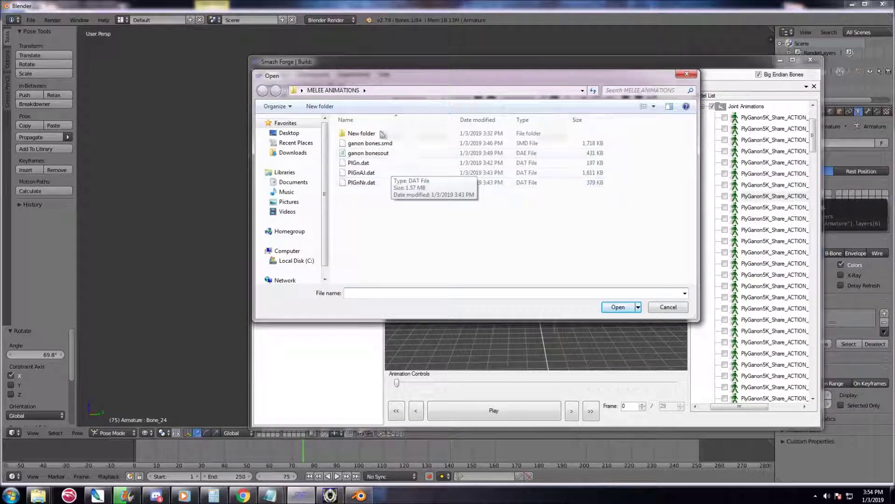
left_click(670, 307)
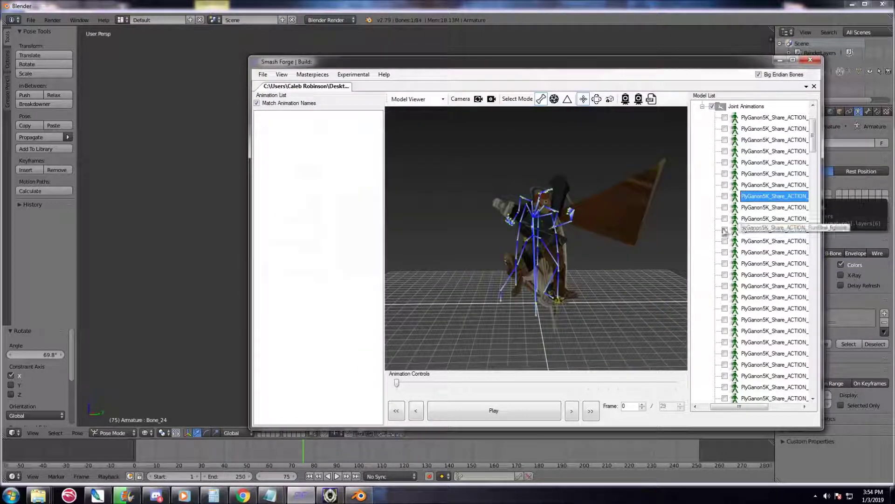
- Find the AttackHi3 figatree in the joint animation list and load it on the Ganondorf model
left_click_drag(605, 239, 592, 232)
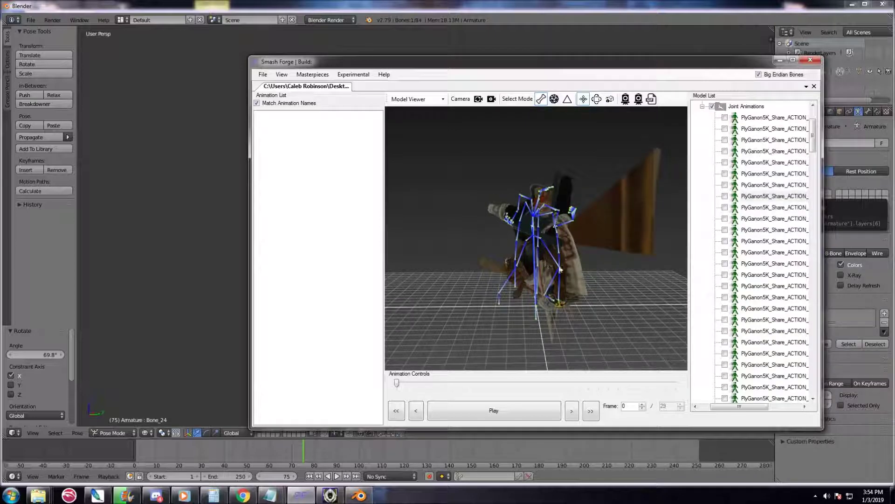
left_click(774, 185)
left_click_drag(724, 408, 747, 407)
scroll(752, 316, "down", 2)
scroll(752, 315, "down", 2)
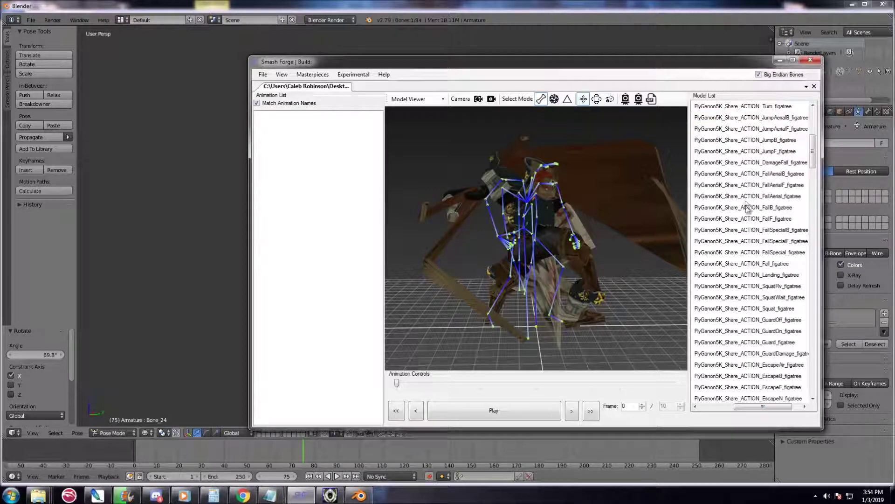
scroll(739, 334, "down", 6)
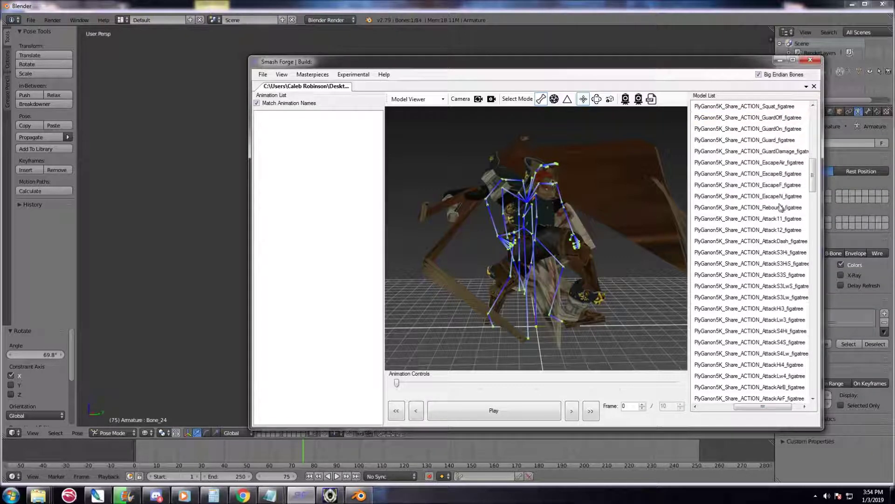
scroll(758, 239, "down", 2)
left_click(765, 242)
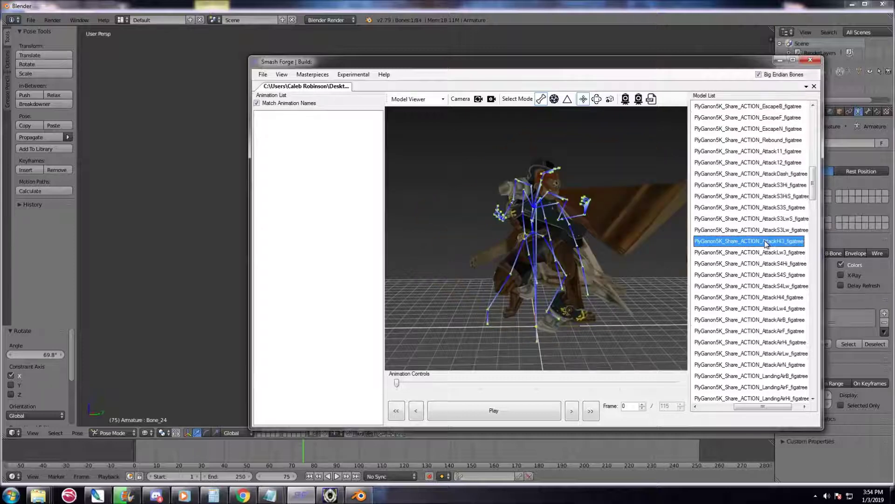
- Save the AttackHi3 animation in the MELEE ANIMATIONS folder as a Maya Anim (.anim) file named uptilt
right_click(761, 245)
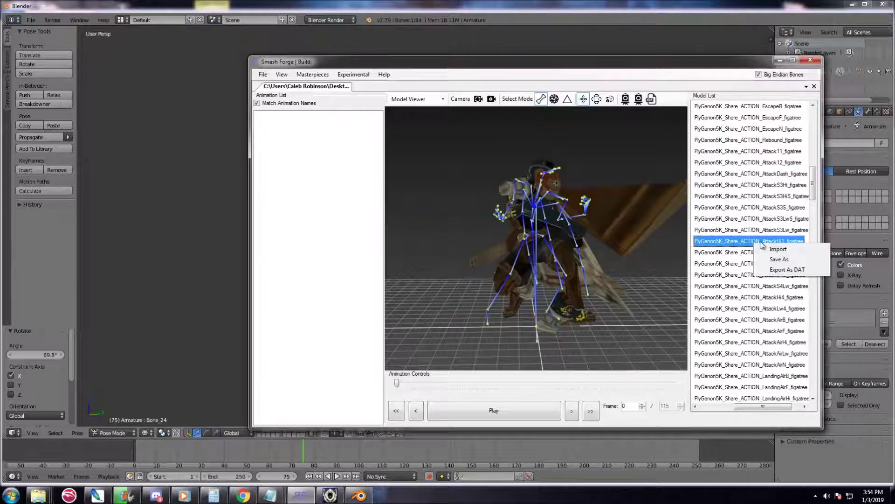
left_click(793, 260)
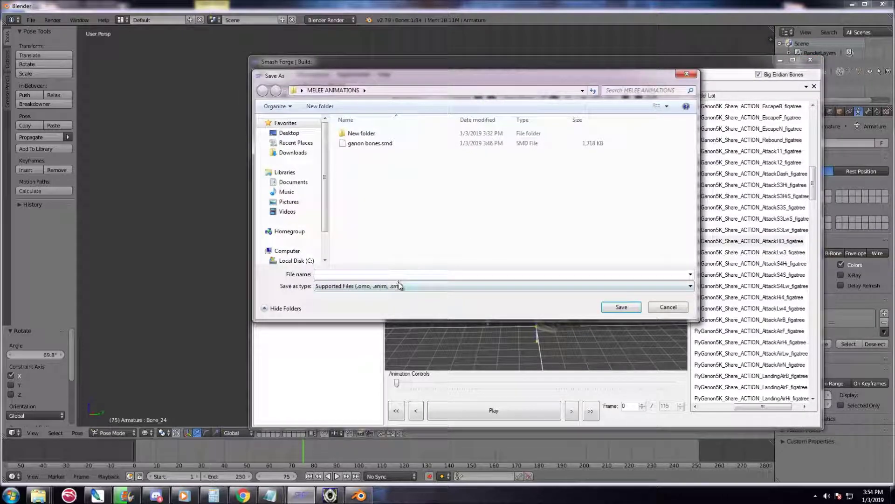
left_click(412, 287)
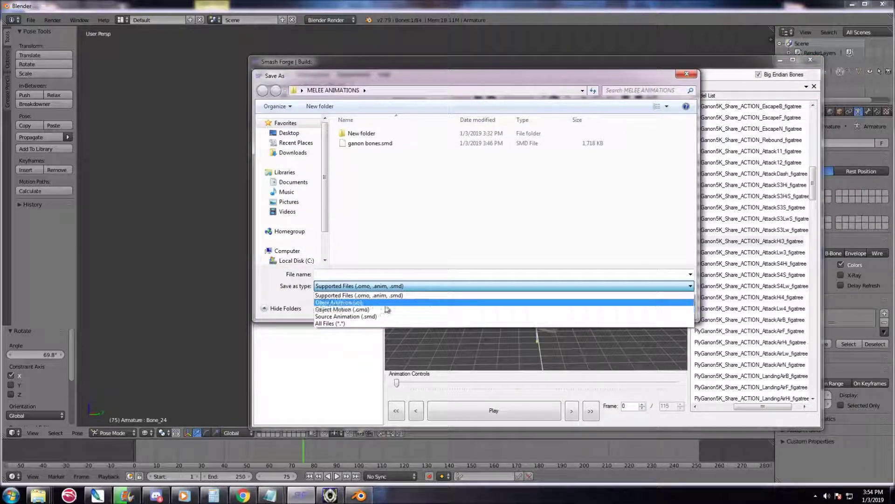
left_click(363, 303)
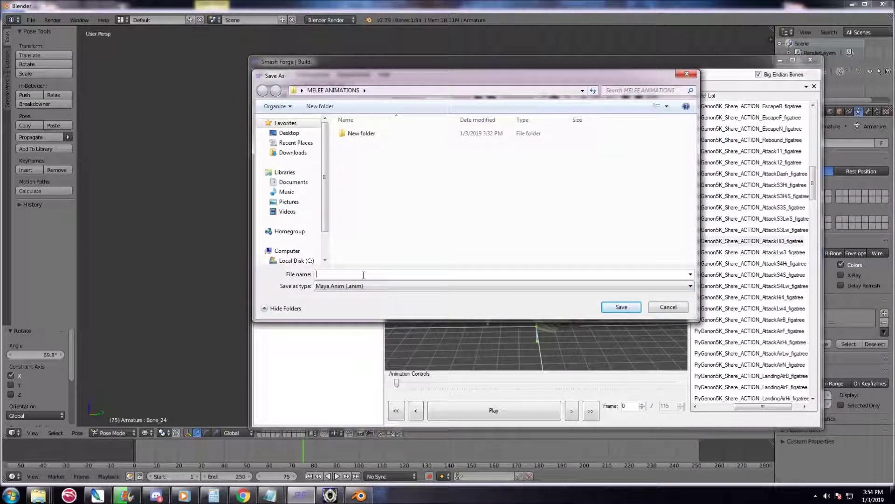
type("uptilt")
key("Return")
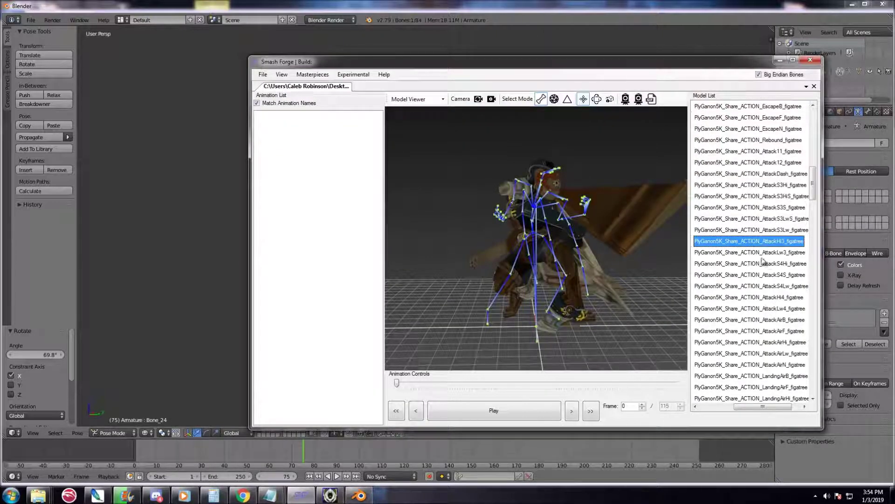
- Select the Attack11 animation and play it on the model to preview its motion, pausing at frame 12
scroll(763, 262, "up", 2)
left_click(762, 220)
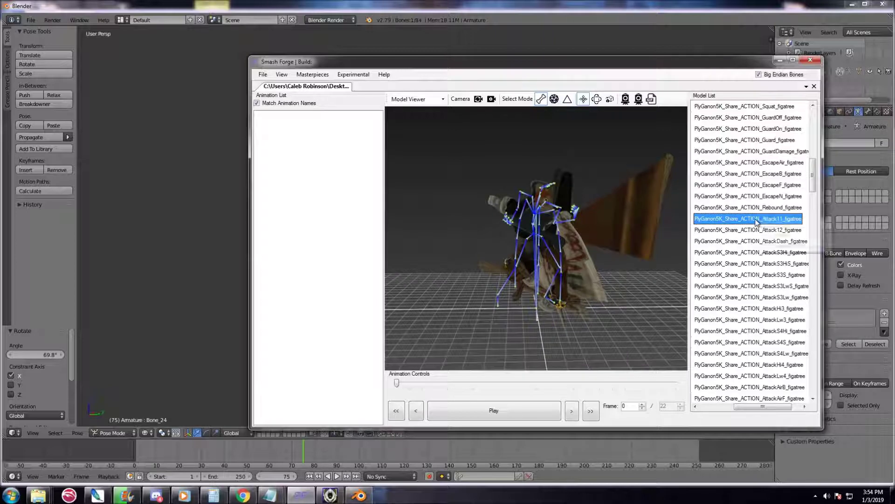
scroll(608, 280, "up", 1)
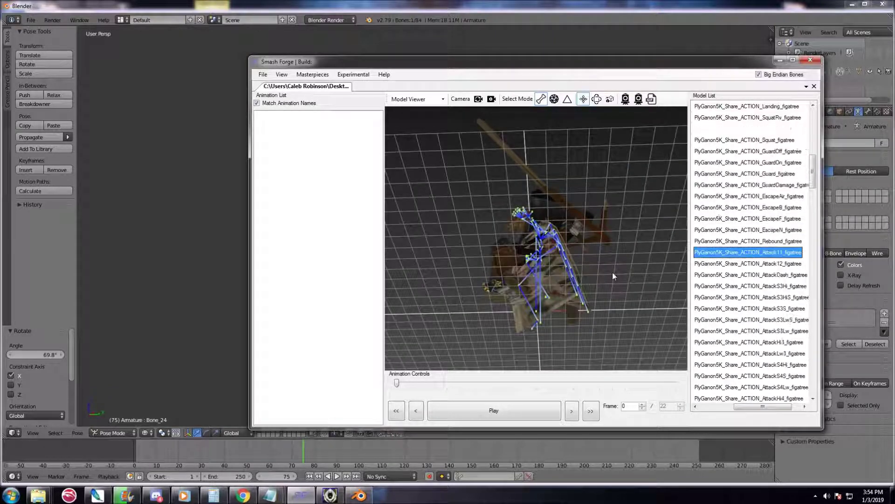
left_click_drag(638, 306, 606, 224)
left_click(757, 252)
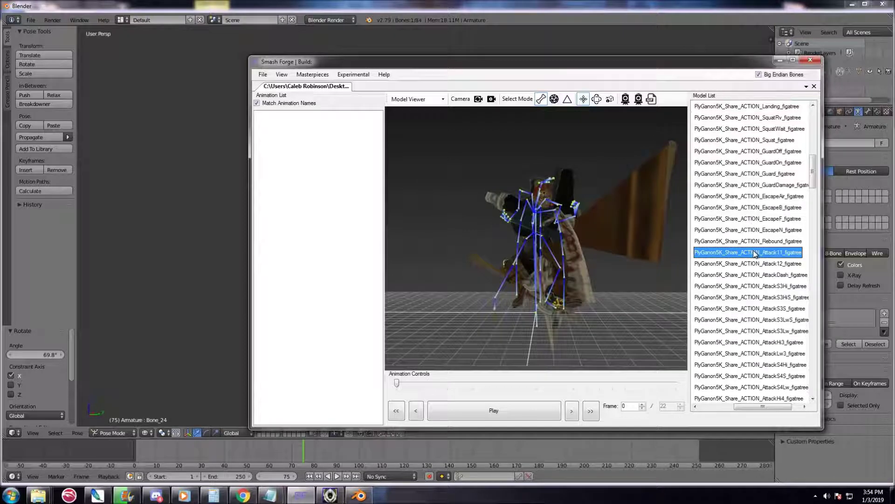
left_click(527, 410)
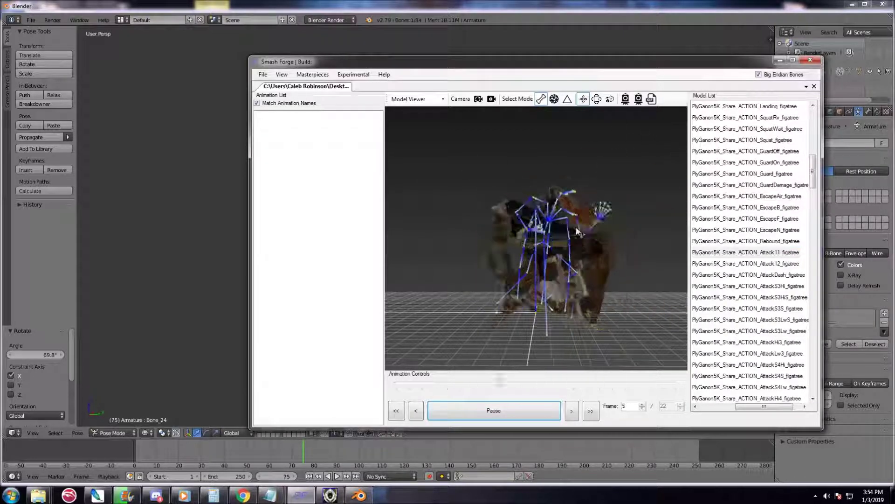
left_click(535, 411)
- Import uptilt.anim into the Attack11 animation to replace its motion
right_click(763, 250)
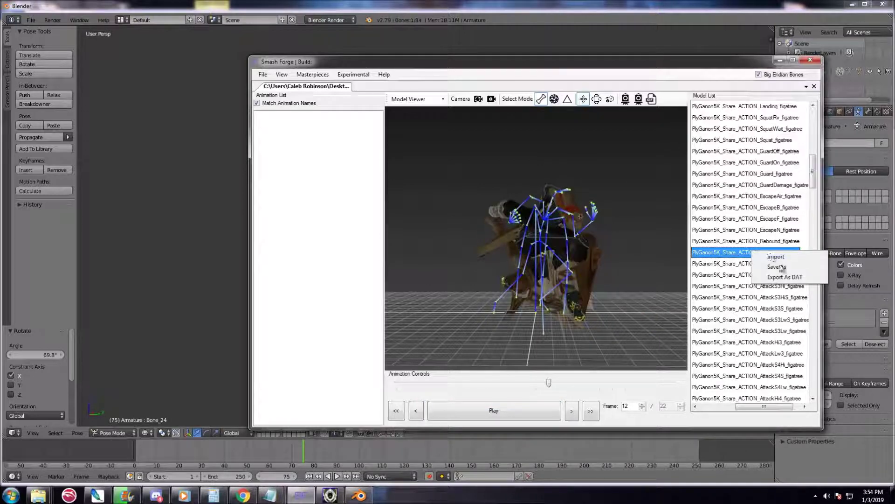
left_click(777, 257)
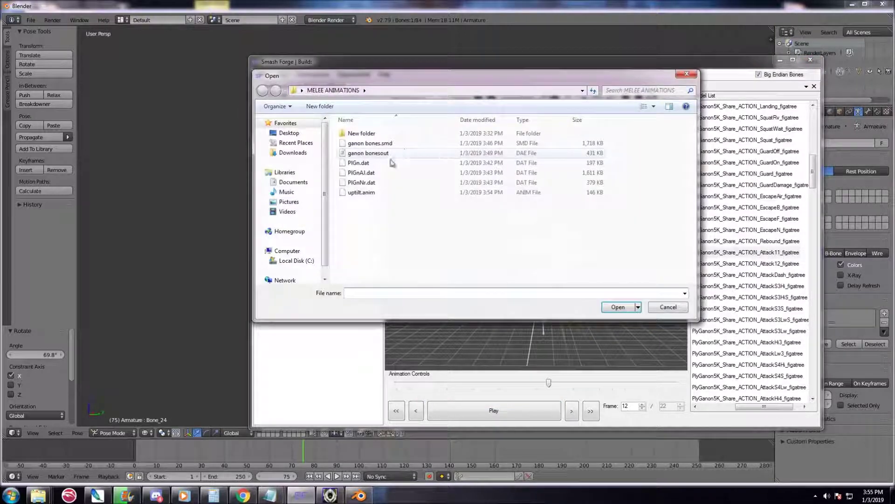
left_click(369, 192)
left_click(621, 307)
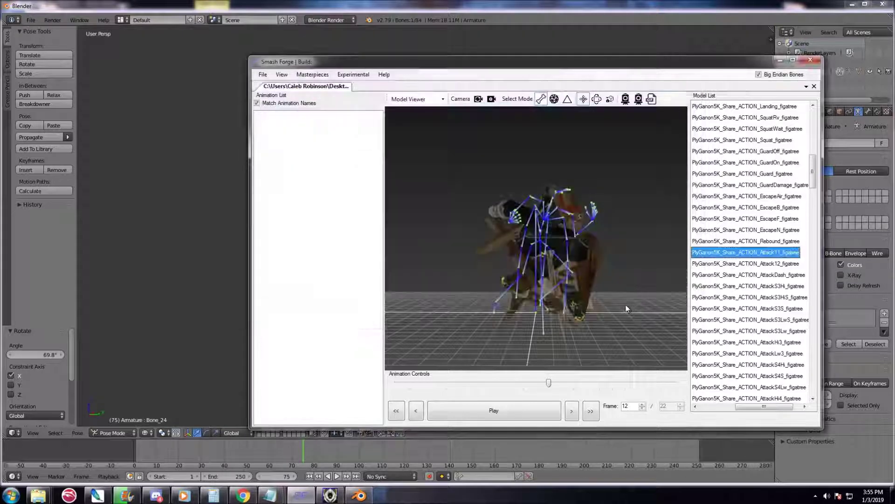
- Play the replaced Attack11 animation, pause it at frame 54, and examine the model's pose from other angles
left_click(768, 254)
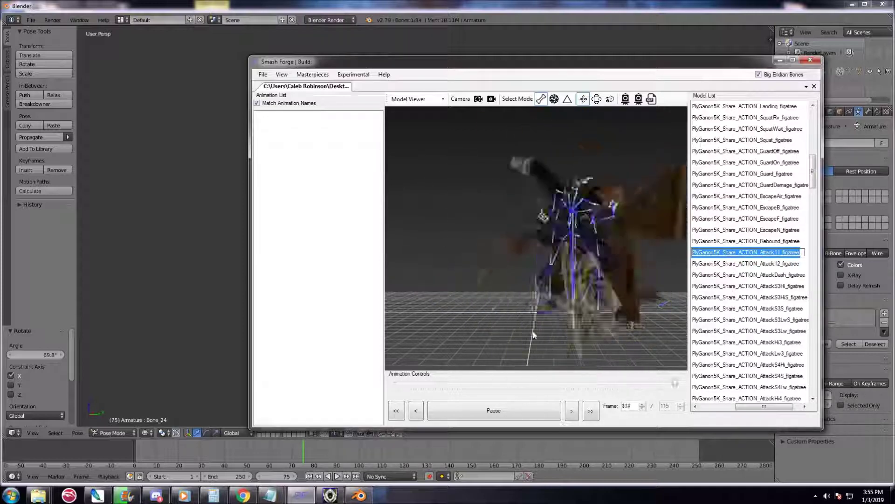
left_click(509, 409)
left_click(508, 408)
left_click_drag(606, 245, 471, 269)
left_click_drag(541, 231, 487, 219)
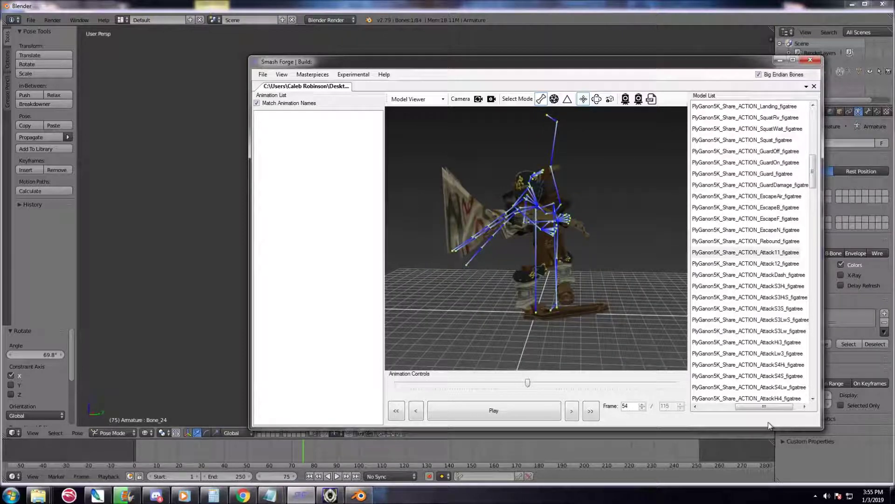
left_click_drag(760, 411, 724, 410)
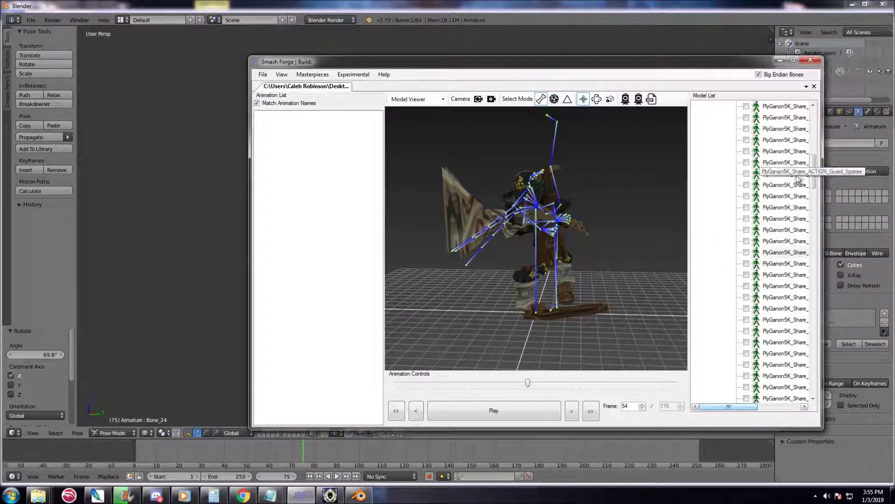
- Save the edited PlGn.dat as a HAL DAT file in the MELEE ANIMATIONS folder
left_click_drag(811, 163, 814, 120)
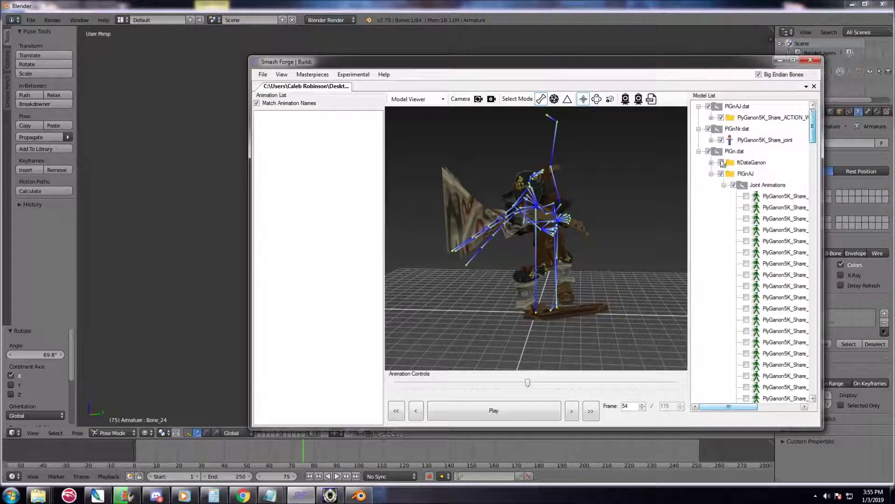
right_click(735, 152)
left_click(751, 159)
left_click(467, 286)
left_click(466, 294)
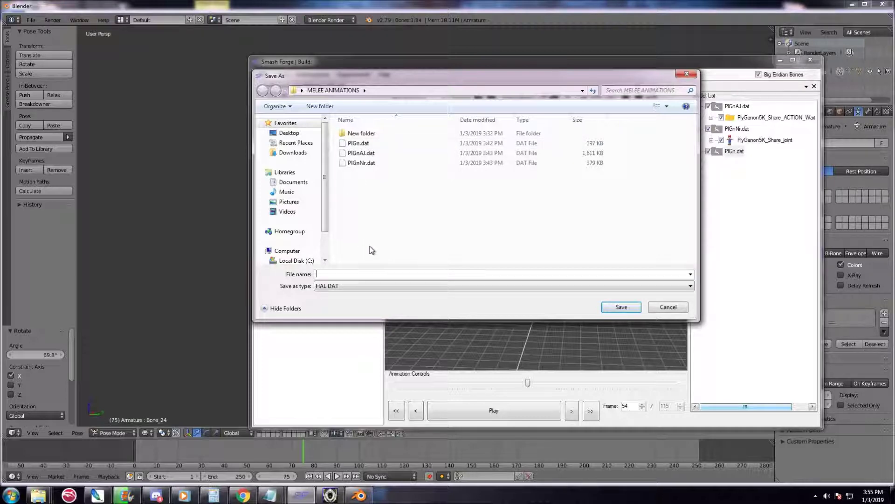
key("Return")
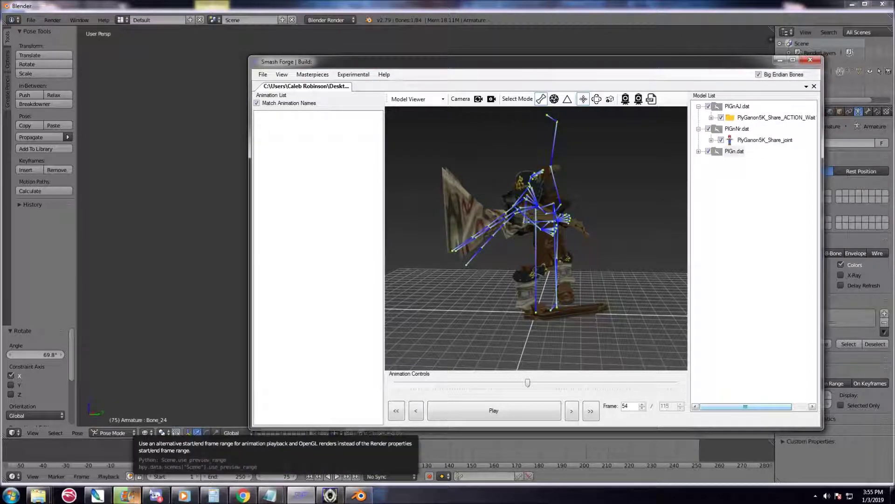
mouse_move(38, 499)
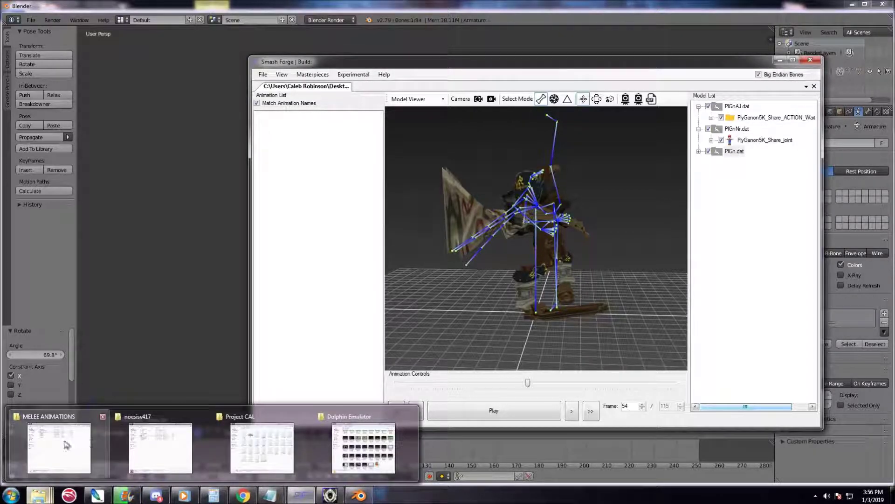
mouse_move(282, 438)
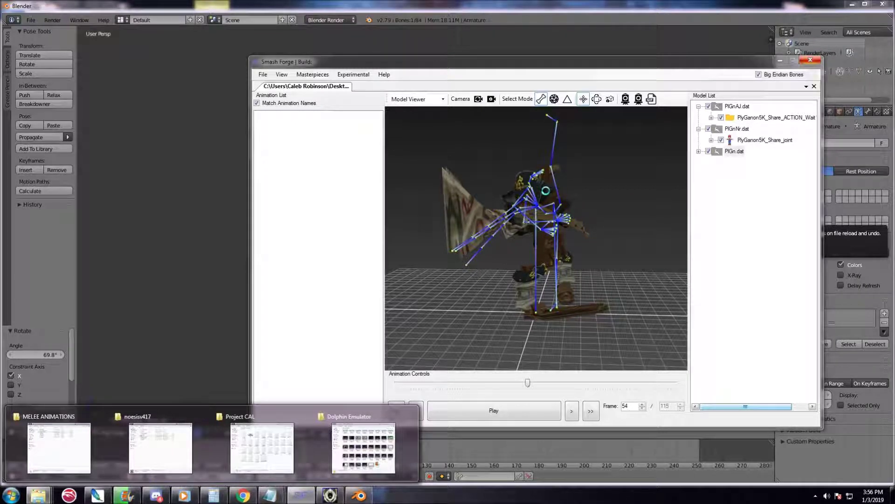
scroll(547, 192, "up", 2)
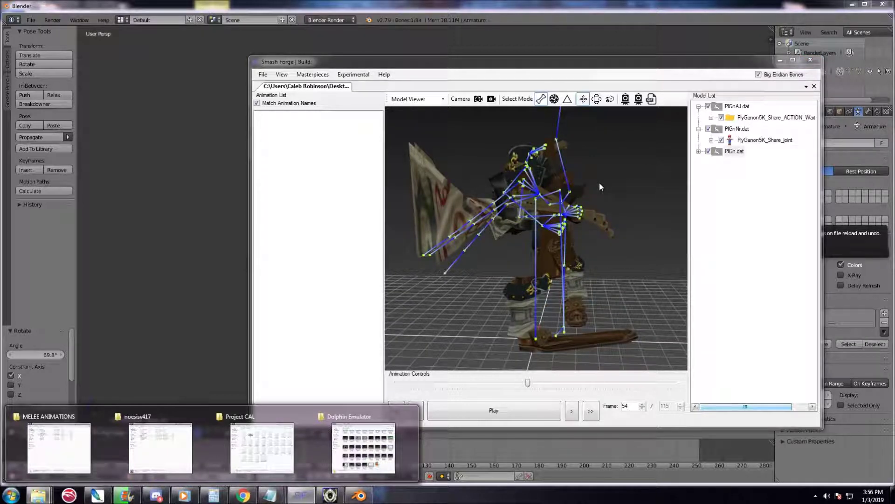
left_click_drag(600, 186, 577, 251)
scroll(576, 251, "down", 3)
left_click_drag(615, 220, 442, 209)
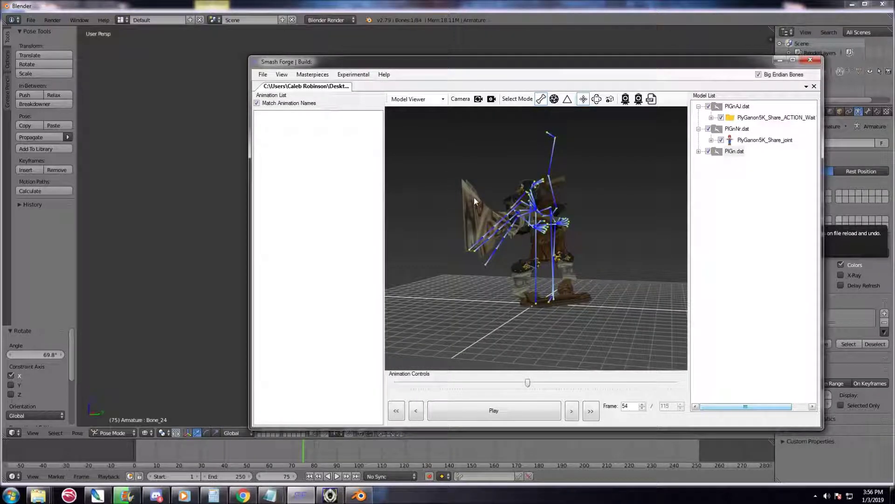
left_click_drag(591, 238, 523, 250)
left_click_drag(465, 332, 506, 322)
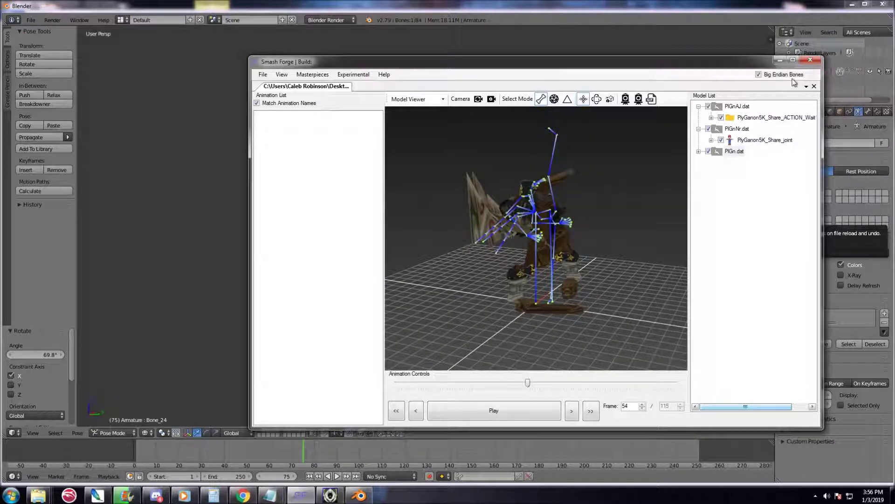